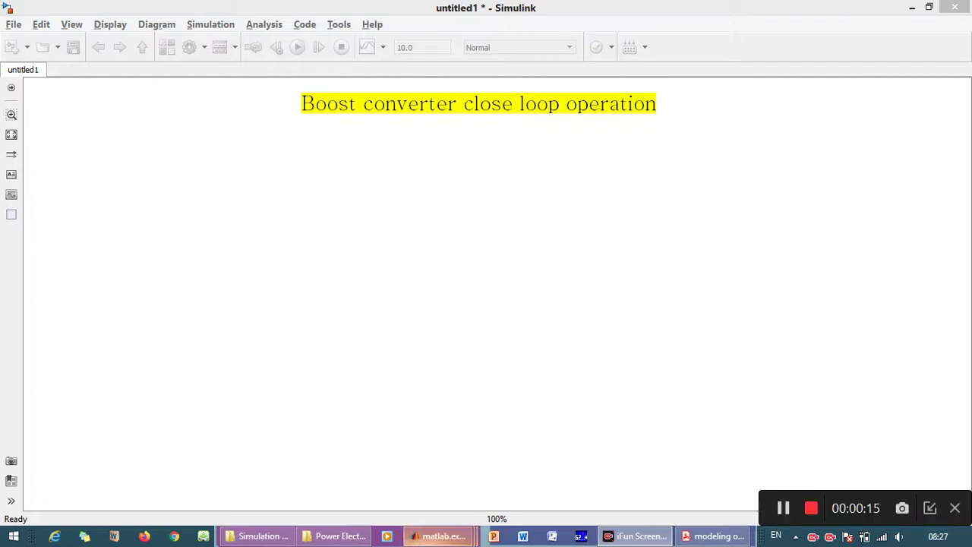
Switch to the MATLAB editor and examine the boost converter specification, switching frequency, component values and reference in boost_converter.m.
mouse_move(442, 538)
click(210, 465)
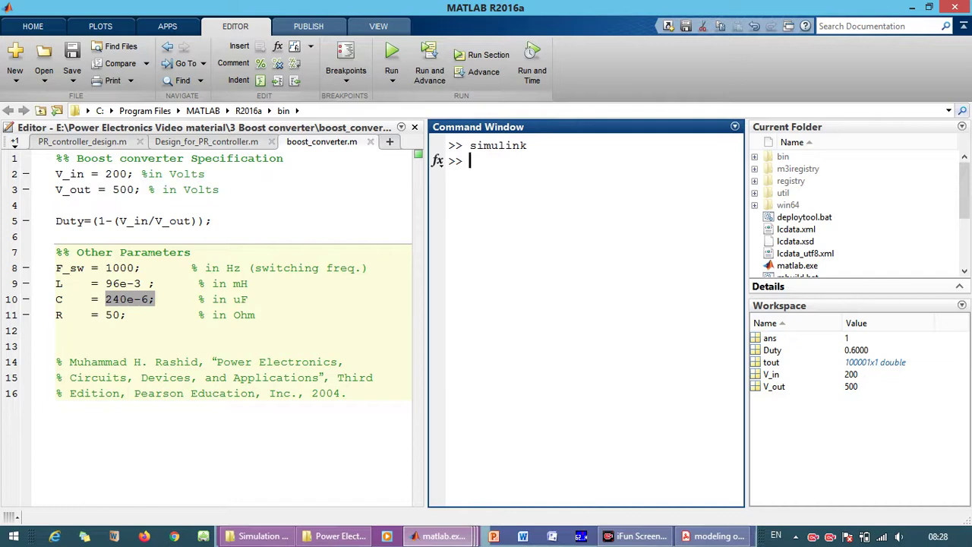
click(227, 237)
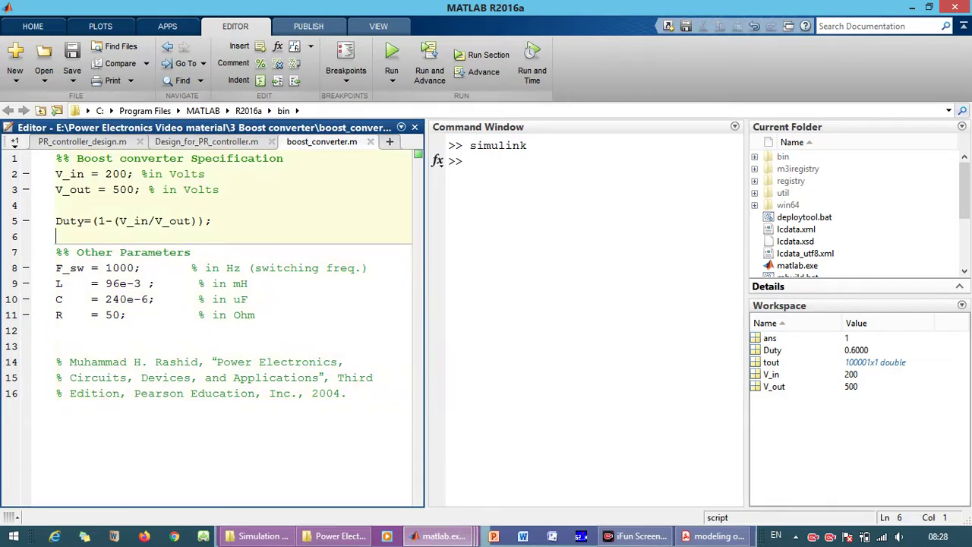
click(215, 221)
drag(70, 363, 340, 394)
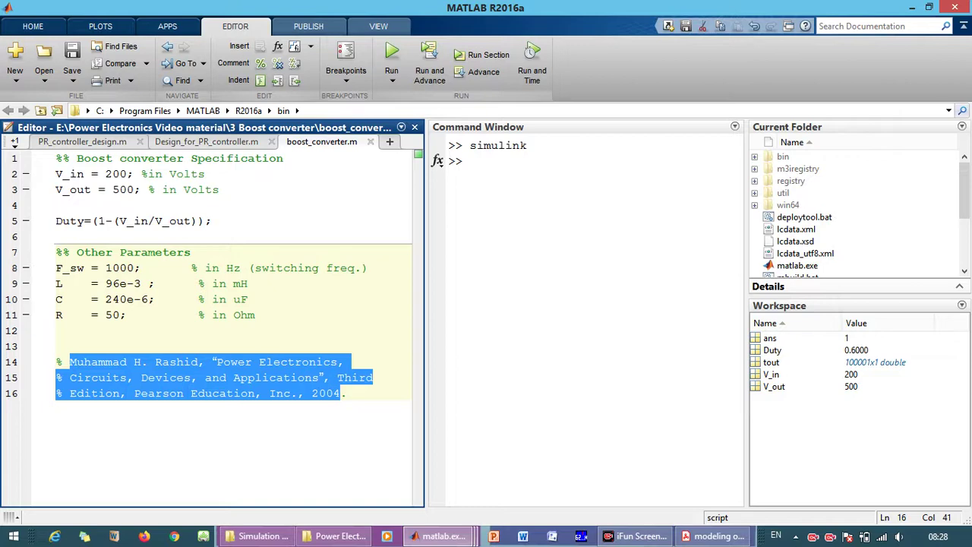
click(340, 393)
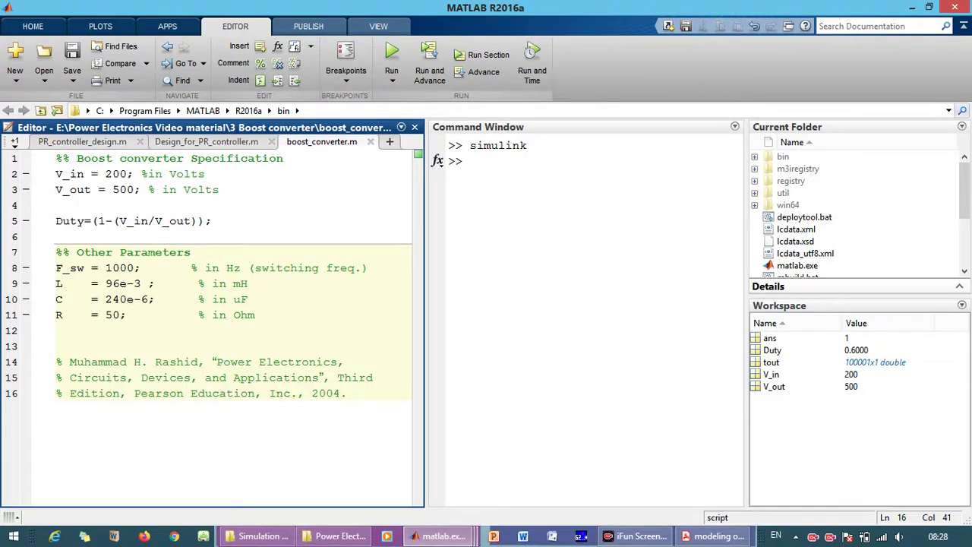
double_click(60, 284)
drag(56, 299, 134, 268)
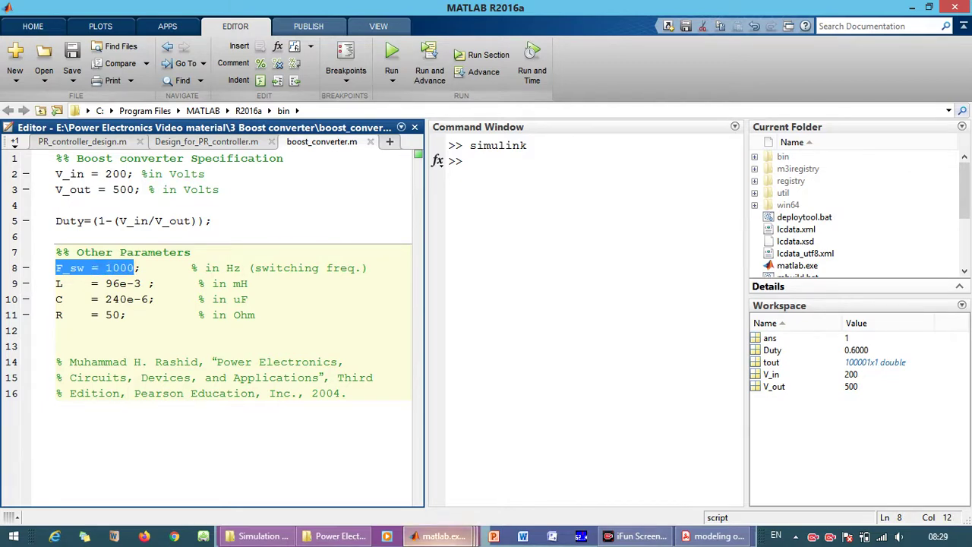
Return to the untitled1 Simulink model and add a DC Voltage Source block below the title.
click(440, 536)
click(671, 463)
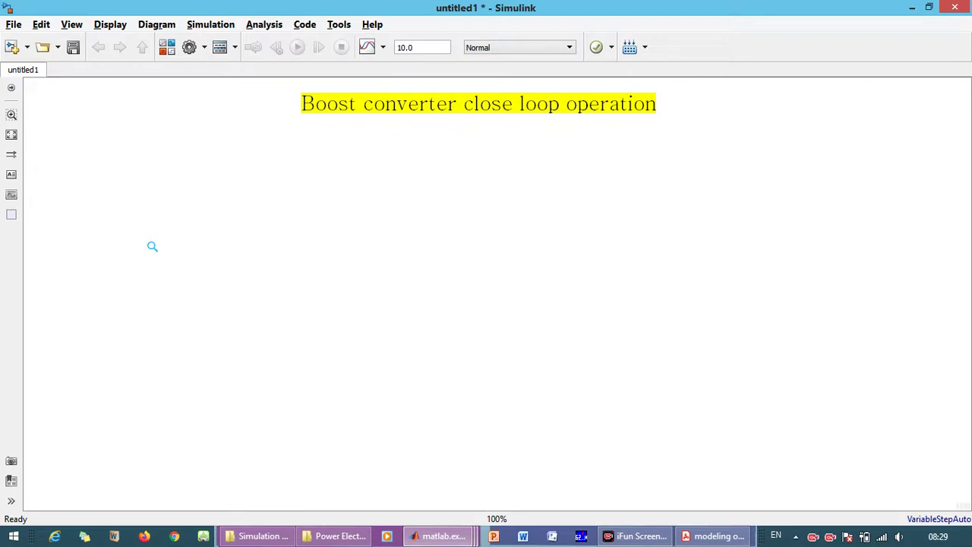
text(dc volt)
key(Down)
key(Return)
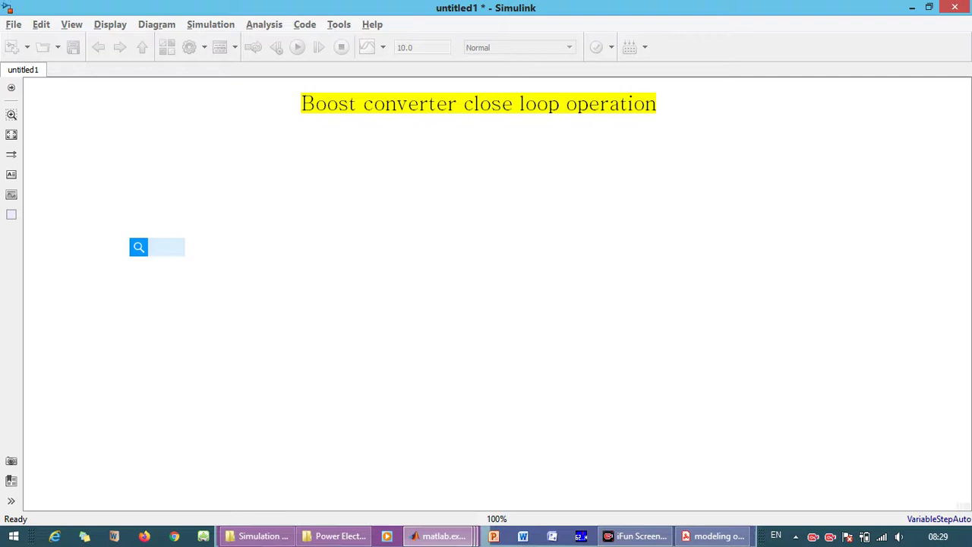
key(Return)
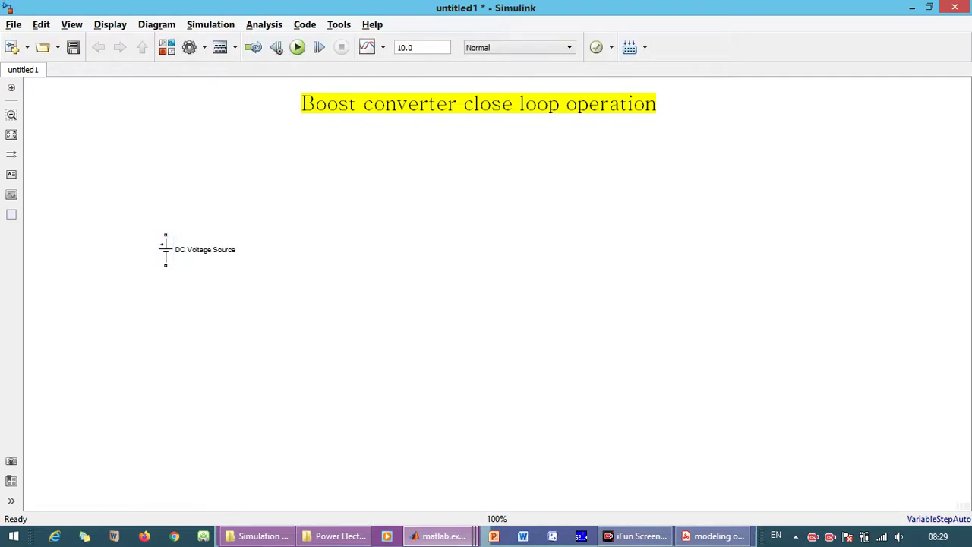
Add an IGBT/Diode block from the Specialized Technology power electronics library beside the DC voltage source.
click(331, 250)
text(igbt)
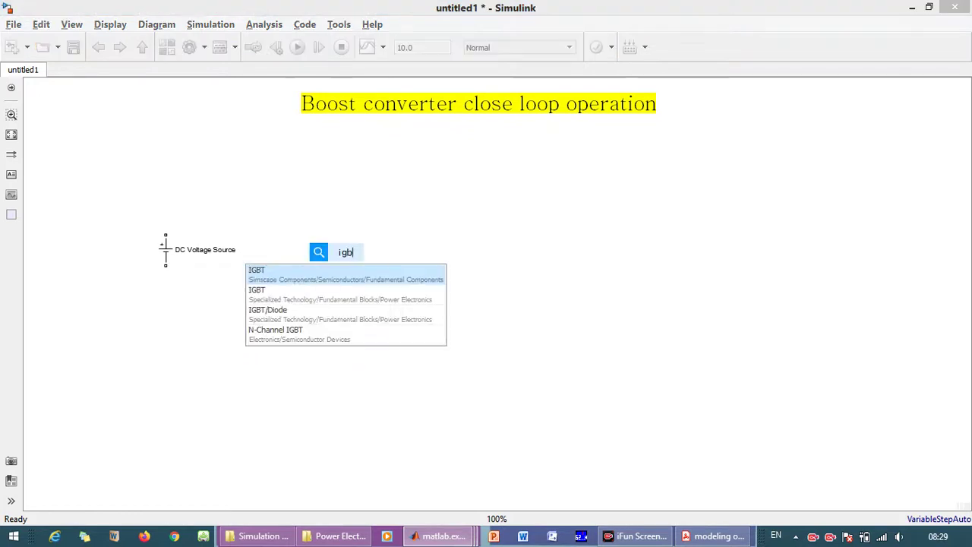
key(Down)
key(Down)
key(Return)
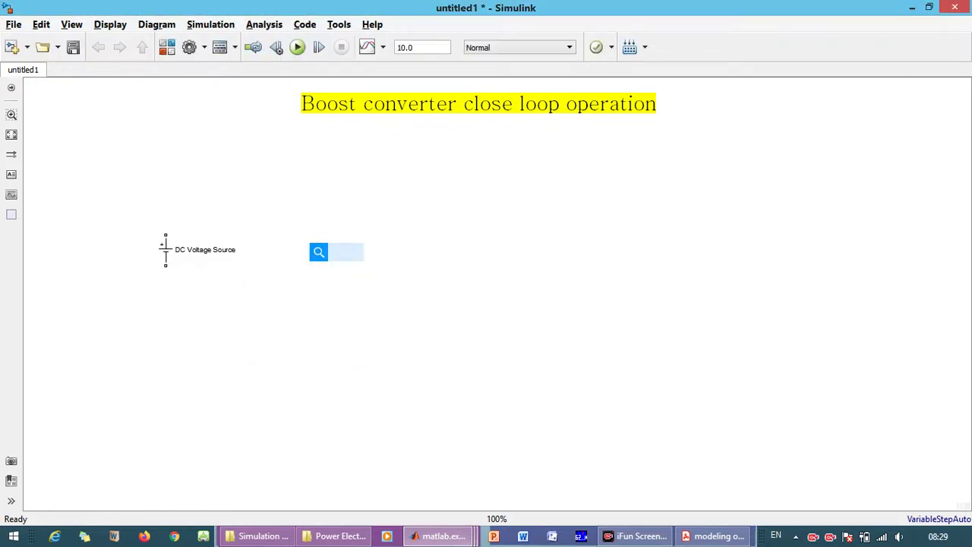
key(Return)
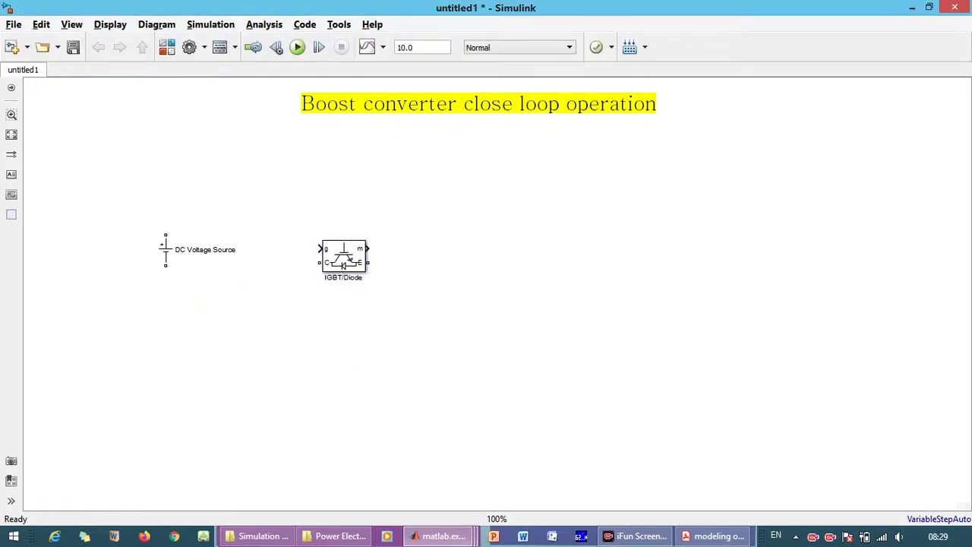
Add a power electronics Diode block and place it above and to the right of the IGBT/Diode block.
text(diode)
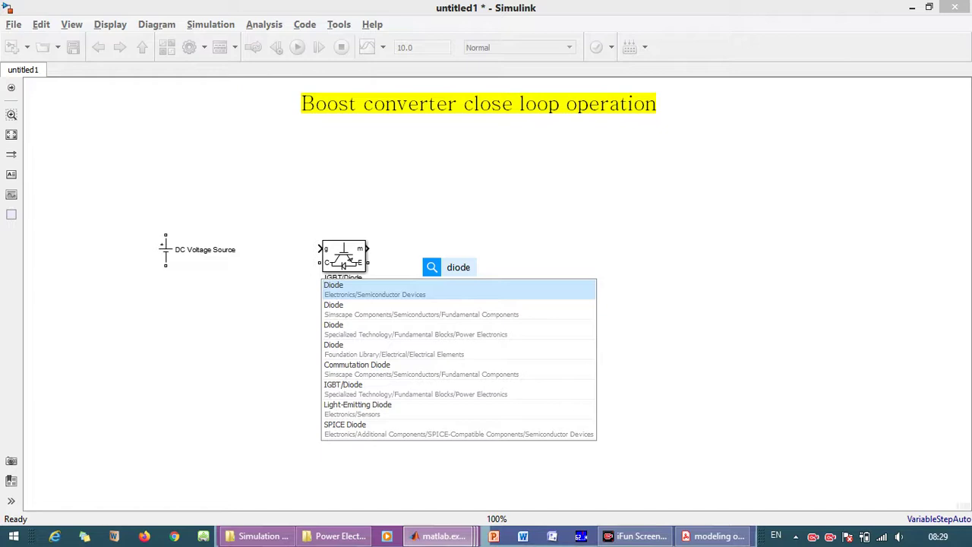
key(Return)
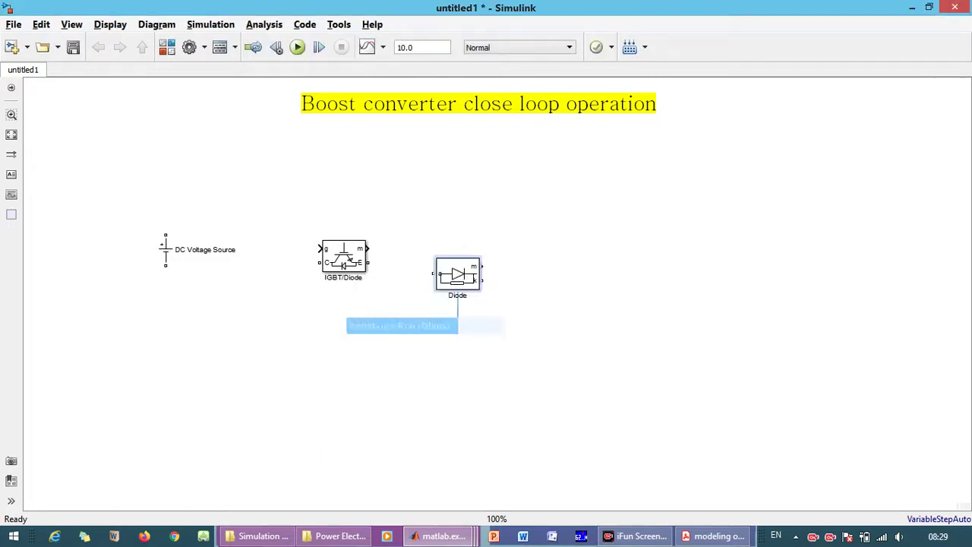
drag(457, 274, 446, 203)
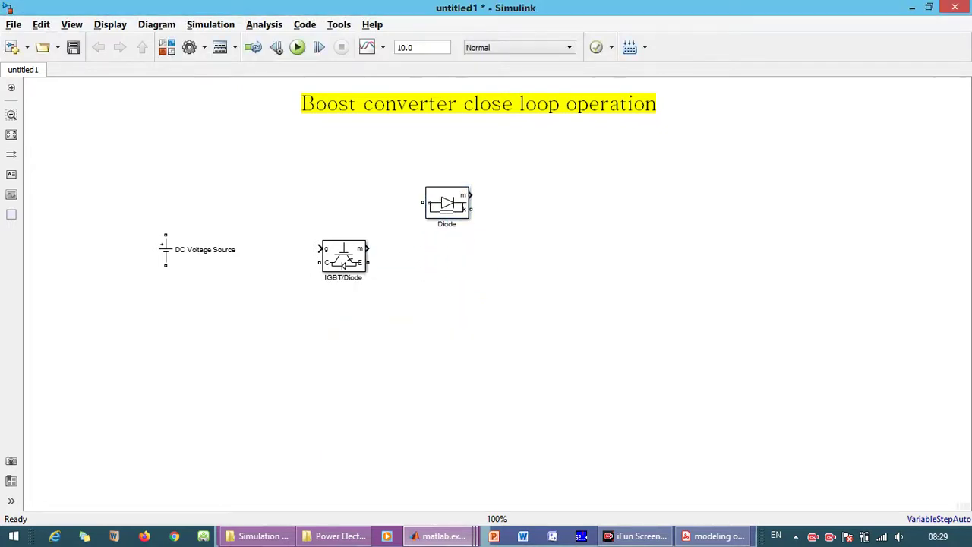
Add a Series RLC Branch block and place it to the right of the diode.
double_click(578, 348)
text(se)
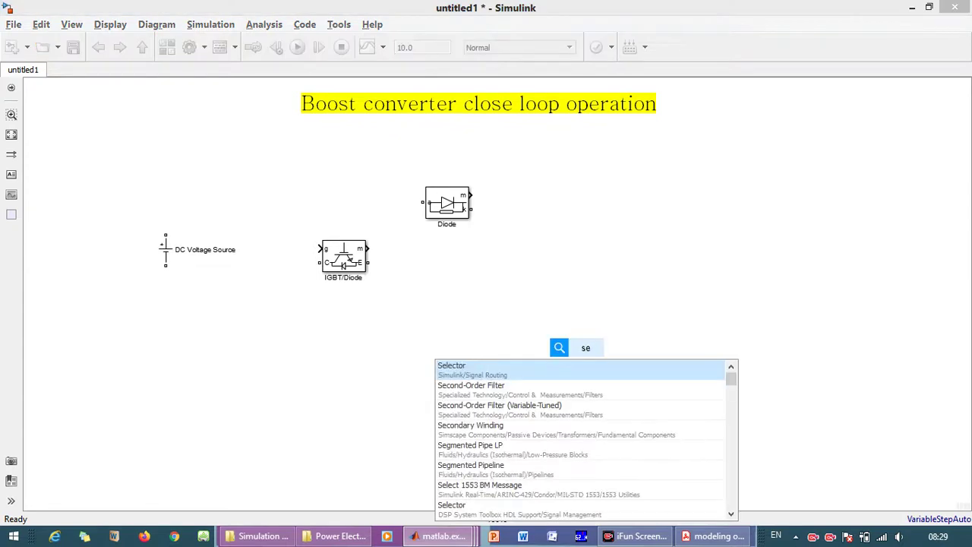
text(ries)
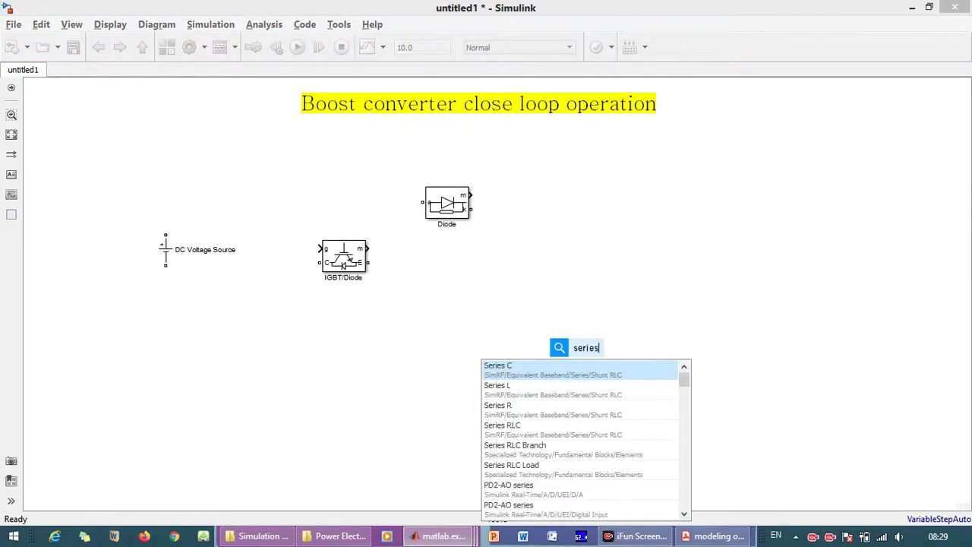
key(Down)
key(Down)
key(Down)
key(Down)
key(Return)
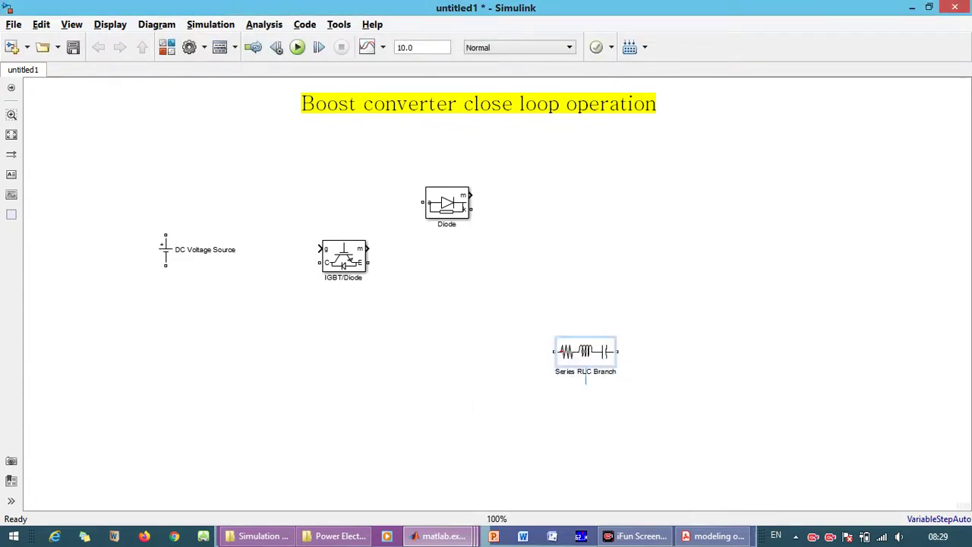
drag(586, 350, 560, 219)
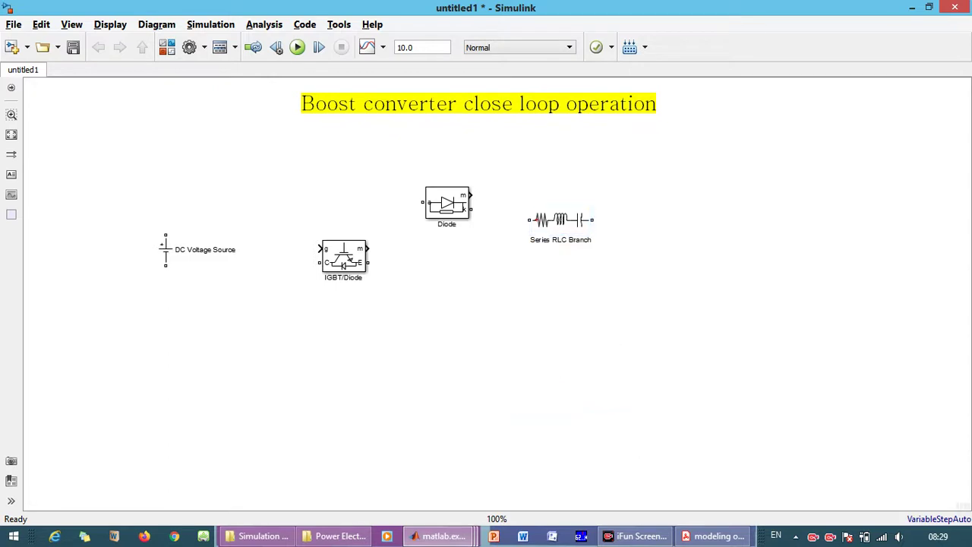
Add a Voltage Measurement block in the free area below the Series RLC Branch.
text(vol)
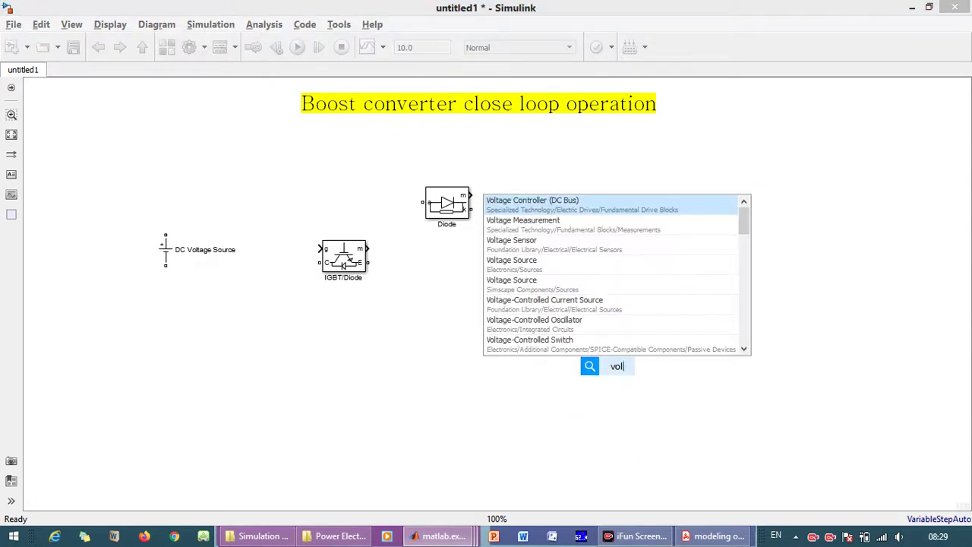
key(Down)
key(Return)
drag(628, 369, 701, 300)
key(Delete)
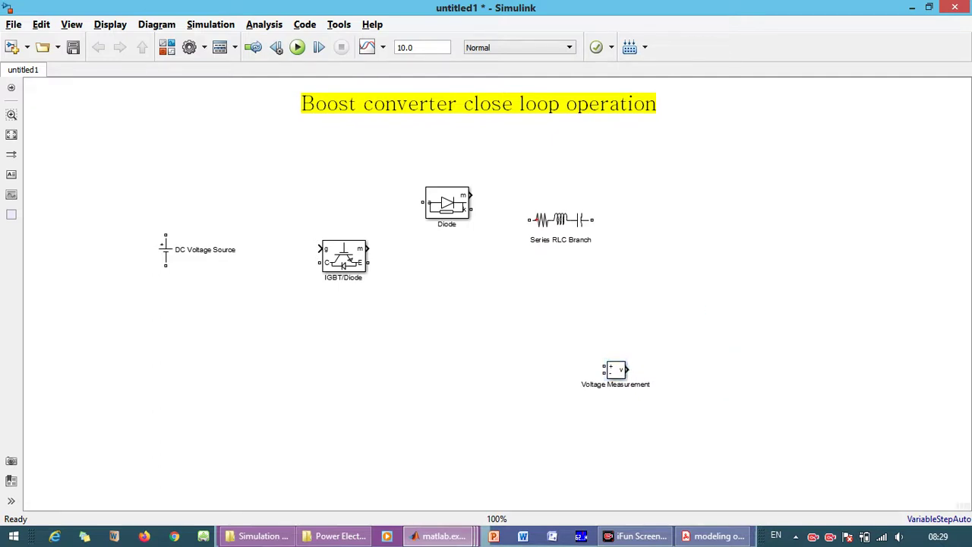
Add a Goto block and a From block near the Voltage Measurement block.
text(goto)
key(Return)
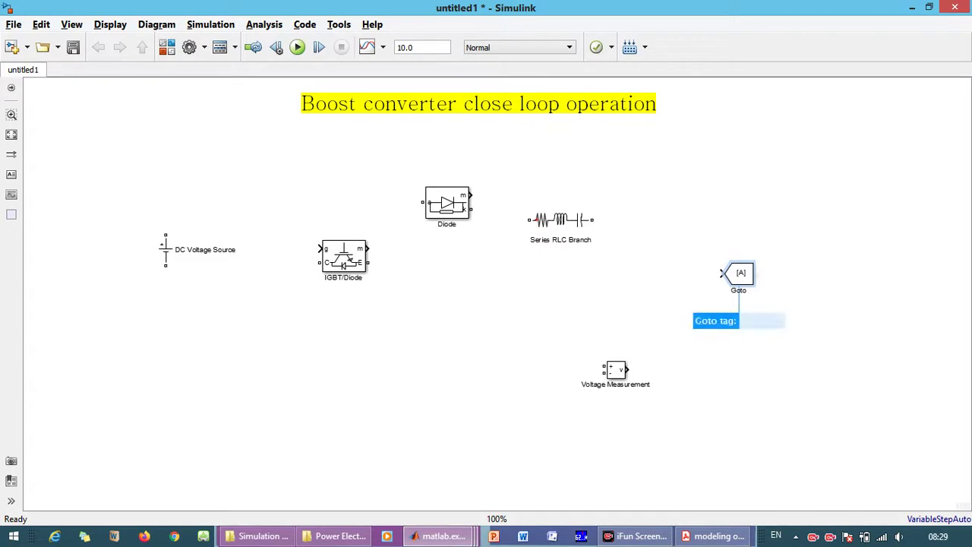
click(680, 377)
text(from)
key(Return)
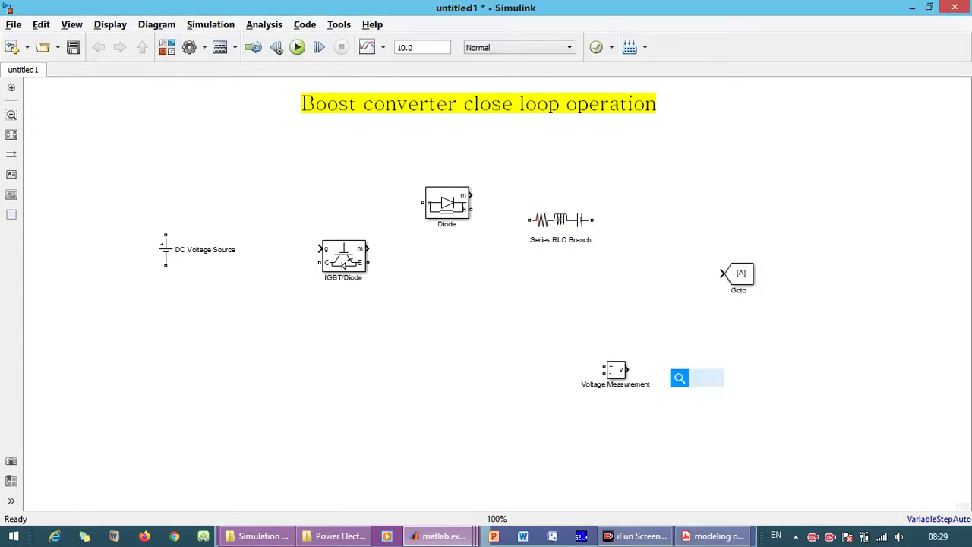
text(from)
key(Return)
key(Return)
Flip and lower the DC Voltage Source, and connect a copy of the Series RLC Branch to its positive terminal.
click(166, 250)
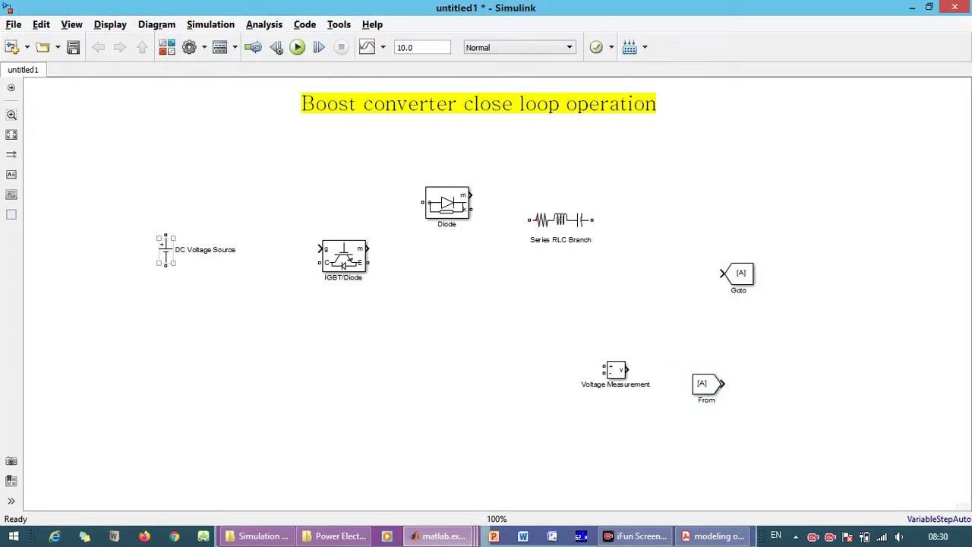
key(ctrl+i)
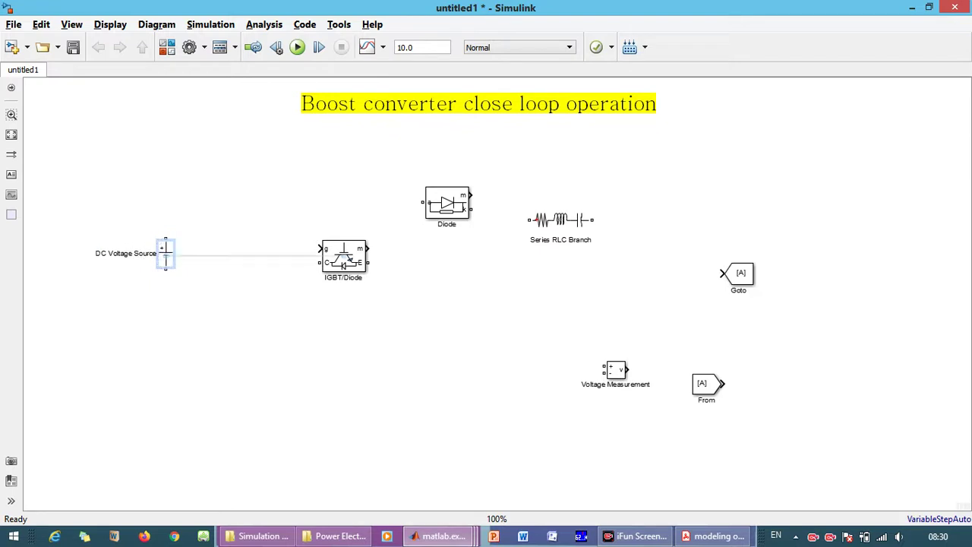
drag(166, 253, 166, 271)
click(560, 220)
drag(560, 220, 166, 256)
Rotate the IGBT/Diode block until its collector faces up and place it below the line of the series branch copy.
drag(343, 258, 375, 267)
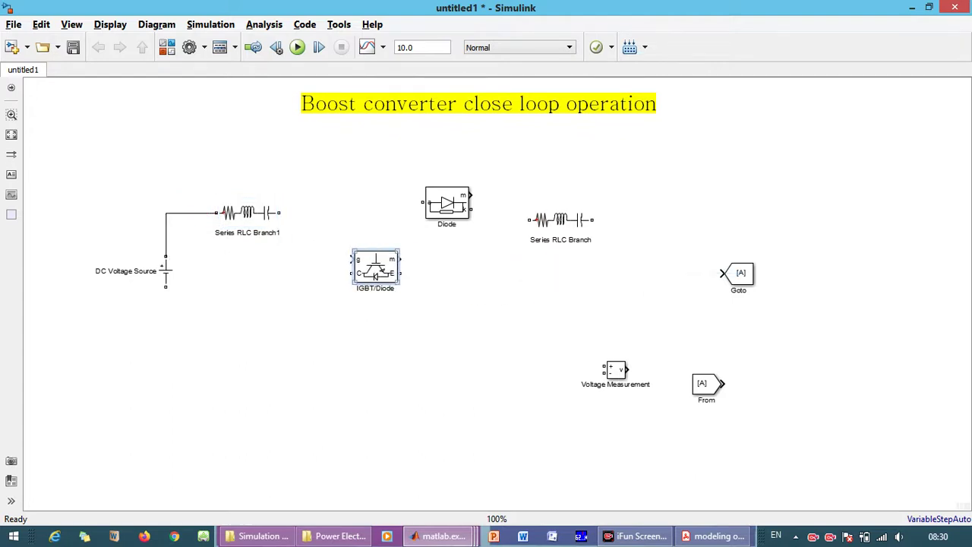
key(ctrl+r)
key(ctrl+r)
key(ctrl+r)
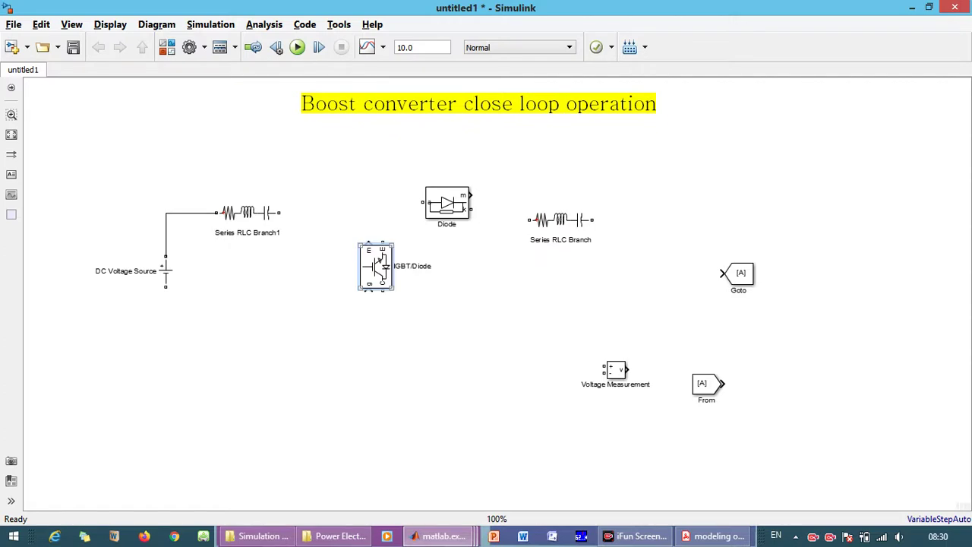
key(ctrl+r)
key(ctrl+r)
drag(372, 270, 332, 262)
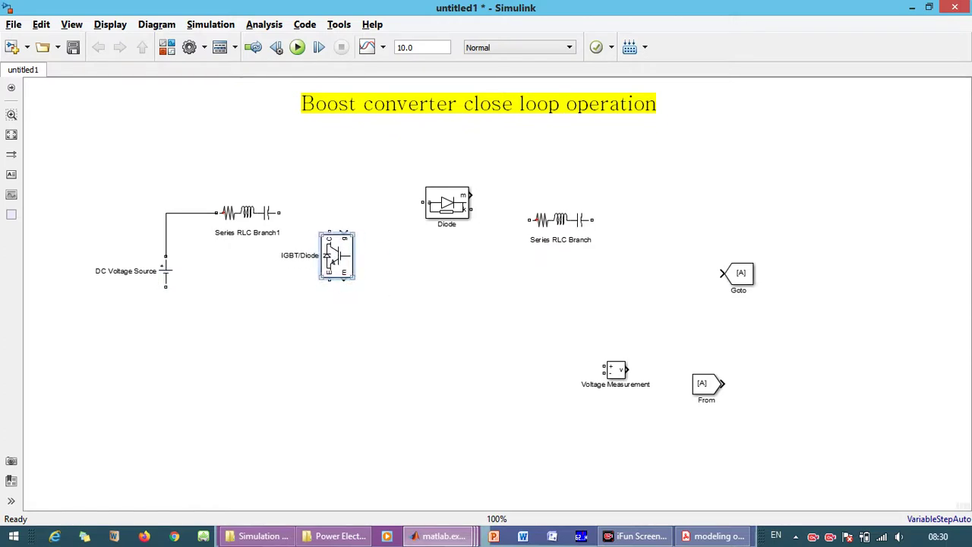
Wire the series branch to the IGBT collector, the emitter to the source's negative terminal, and the diode anode to the collector node.
drag(280, 213, 330, 235)
drag(330, 280, 165, 287)
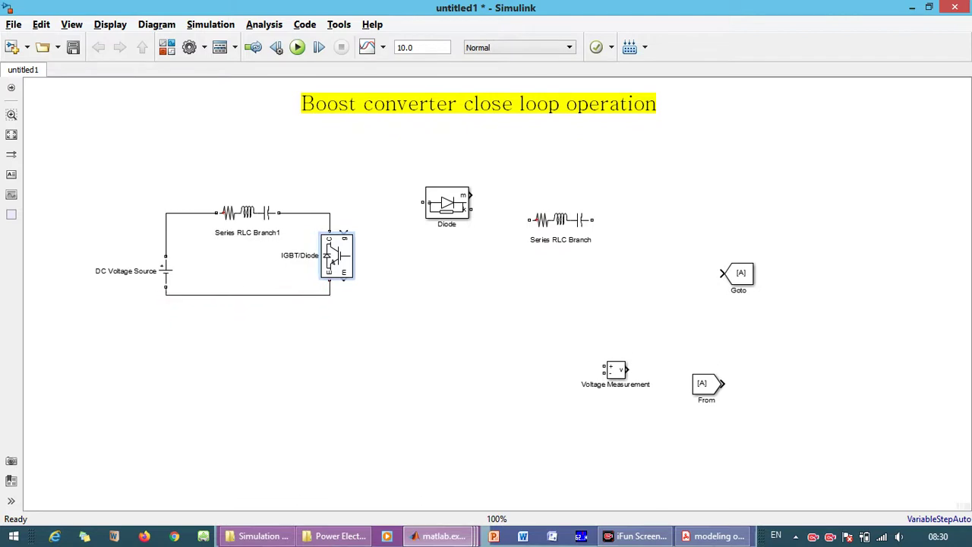
drag(447, 202, 329, 213)
Rotate the unconnected Series RLC Branch to vertical and place a duplicate of it alongside, right of the diode.
click(560, 220)
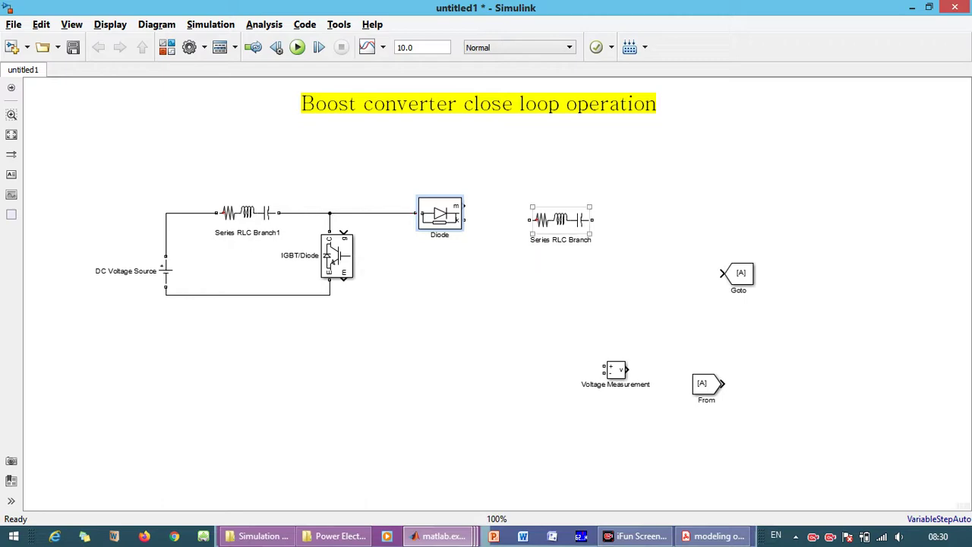
key(ctrl+r)
drag(560, 219, 574, 274)
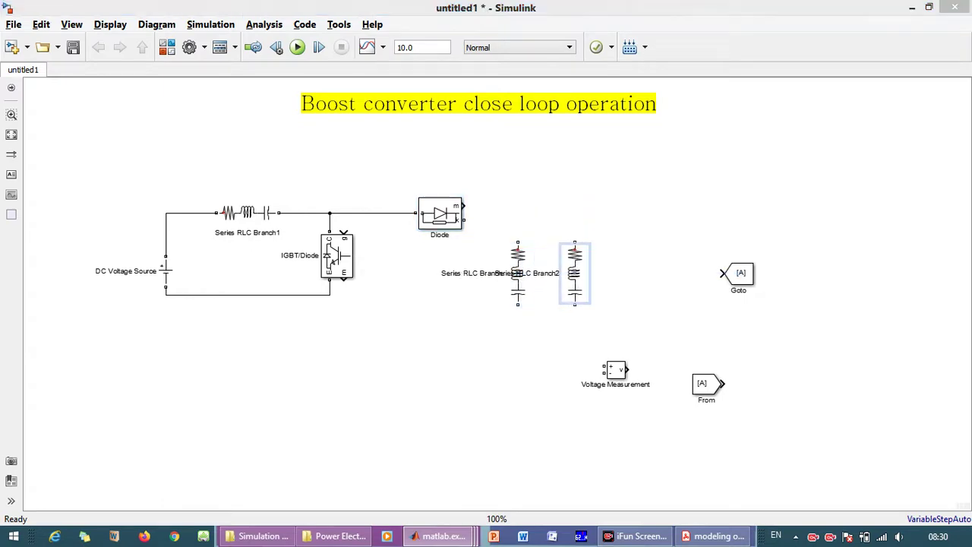
Set the branch type of Series RLC Branch2 to R.
double_click(574, 274)
click(759, 214)
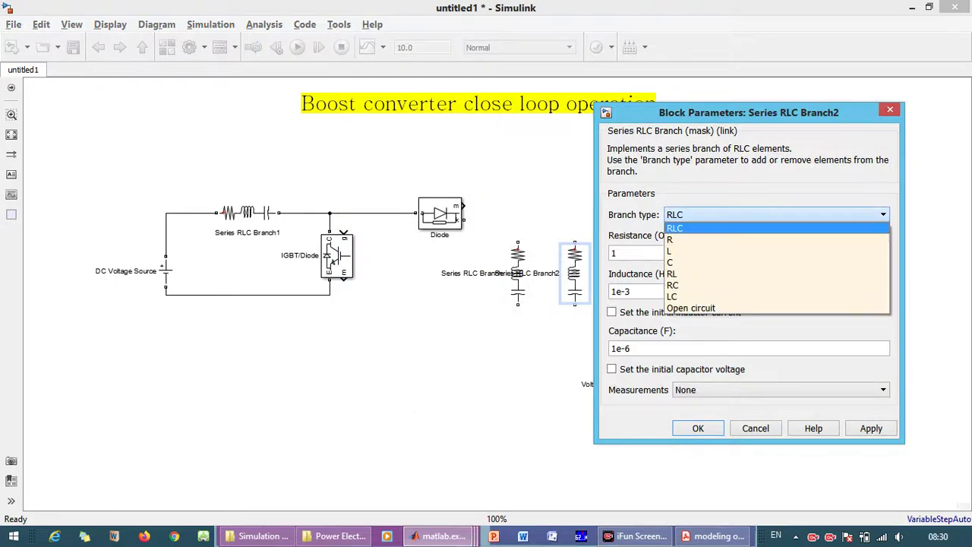
click(729, 240)
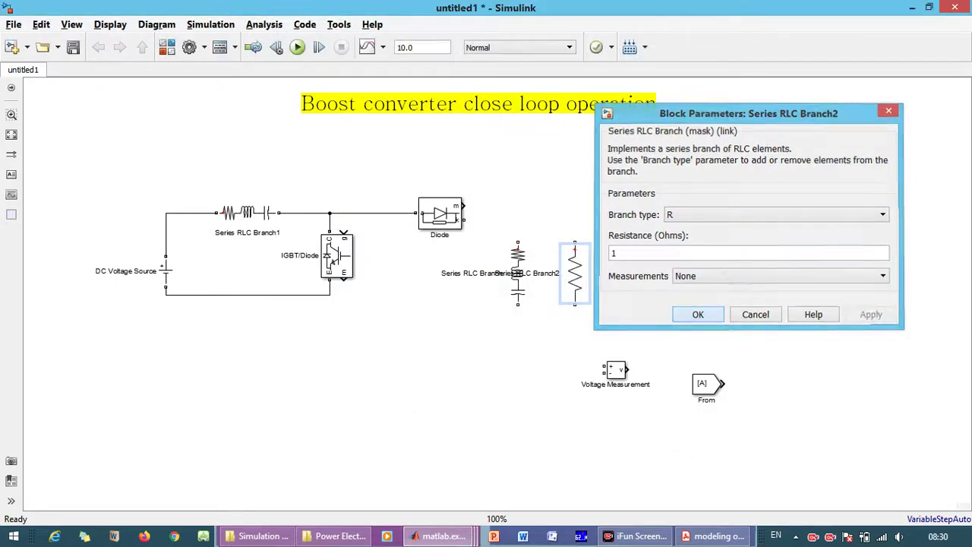
click(698, 313)
Set the branch type of the vertical Series RLC Branch next to the diode to C.
double_click(517, 273)
click(720, 215)
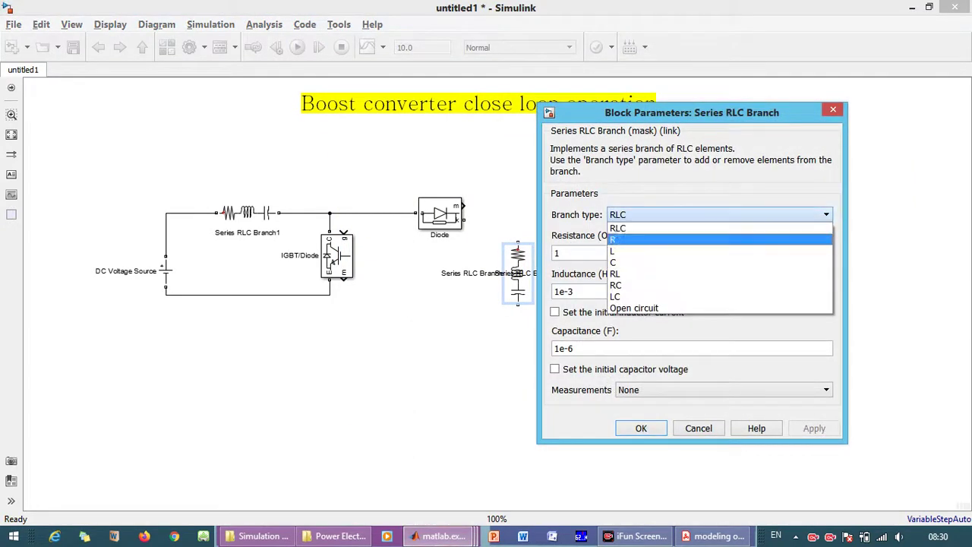
click(706, 262)
click(641, 333)
Connect the capacitor and resistor in parallel between the diode cathode and the return line, and align the return line straight.
drag(518, 244, 464, 220)
drag(515, 308, 330, 294)
click(575, 273)
drag(575, 244, 518, 221)
drag(574, 305, 518, 311)
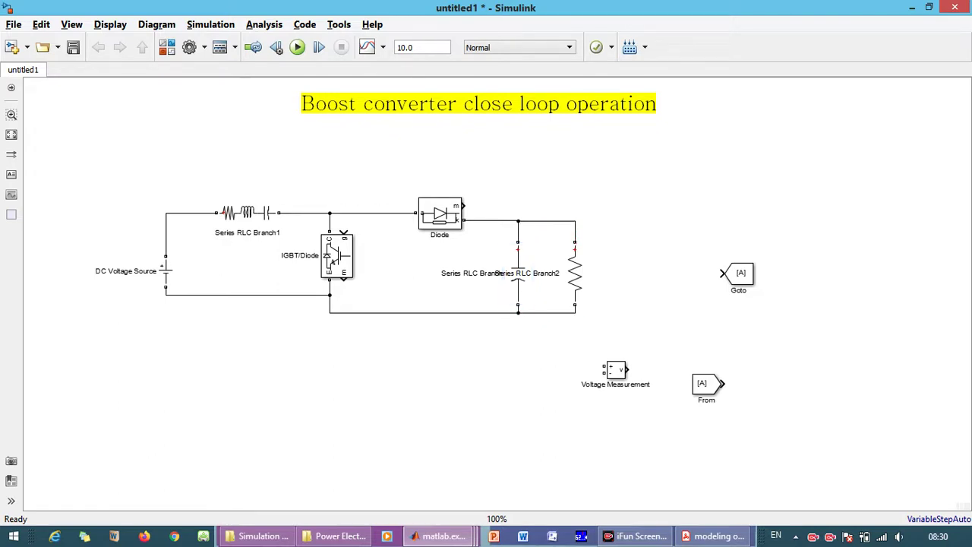
drag(248, 294, 248, 313)
click(262, 364)
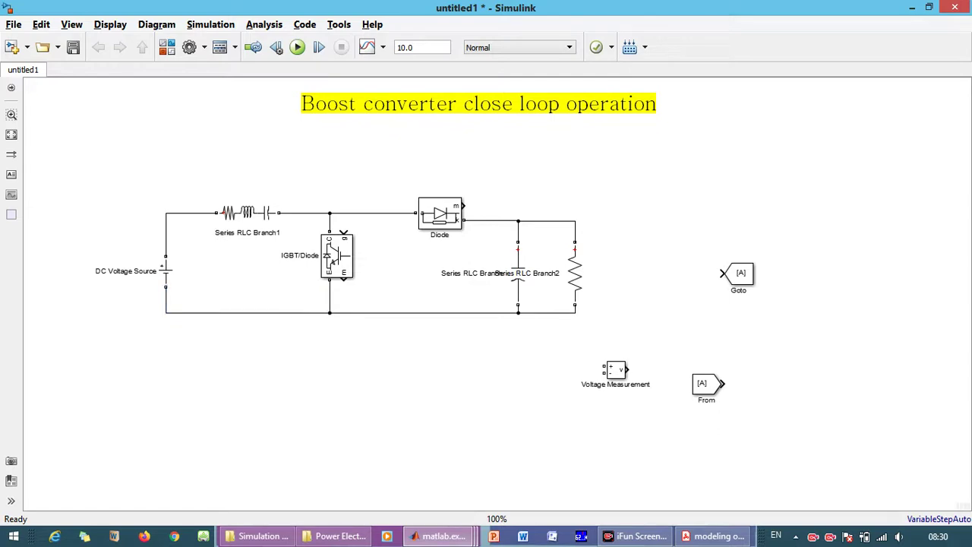
Shift the IGBT/Diode block slightly down and set the branch type of Series RLC Branch1 to L.
drag(337, 256, 333, 270)
click(248, 212)
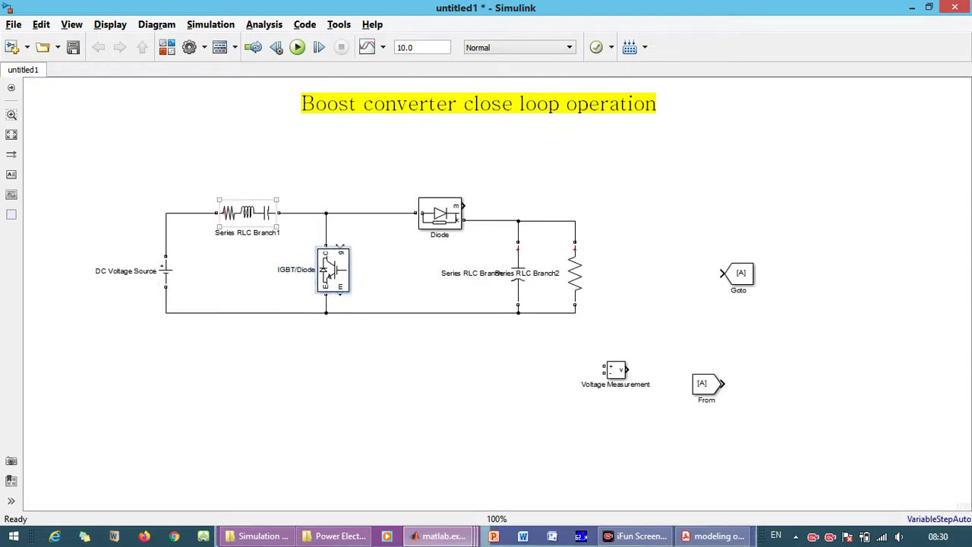
double_click(246, 213)
click(465, 154)
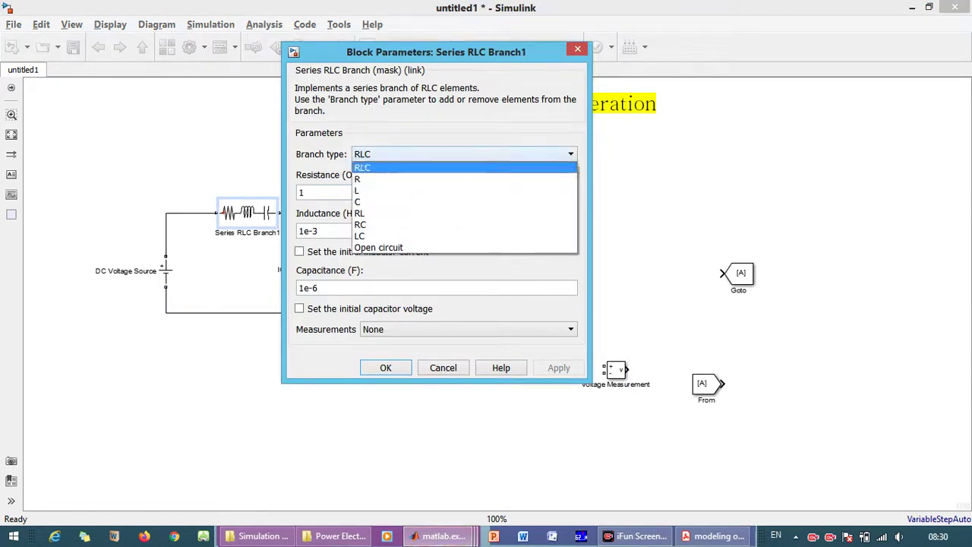
click(357, 190)
click(386, 272)
click(251, 273)
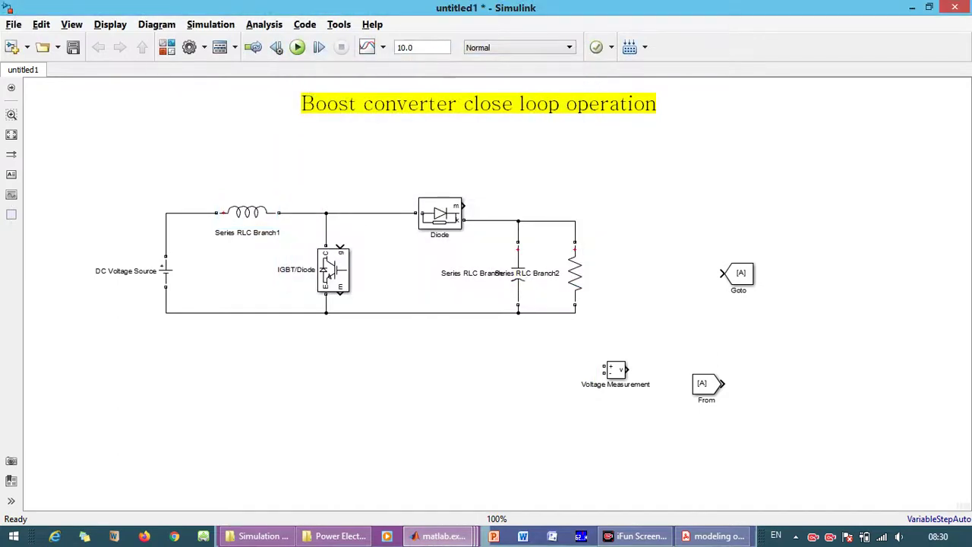
Wire the Voltage Measurement block across the load resistor with its output to Goto, and place a copy of it beside the DC source.
click(165, 271)
drag(615, 370, 575, 227)
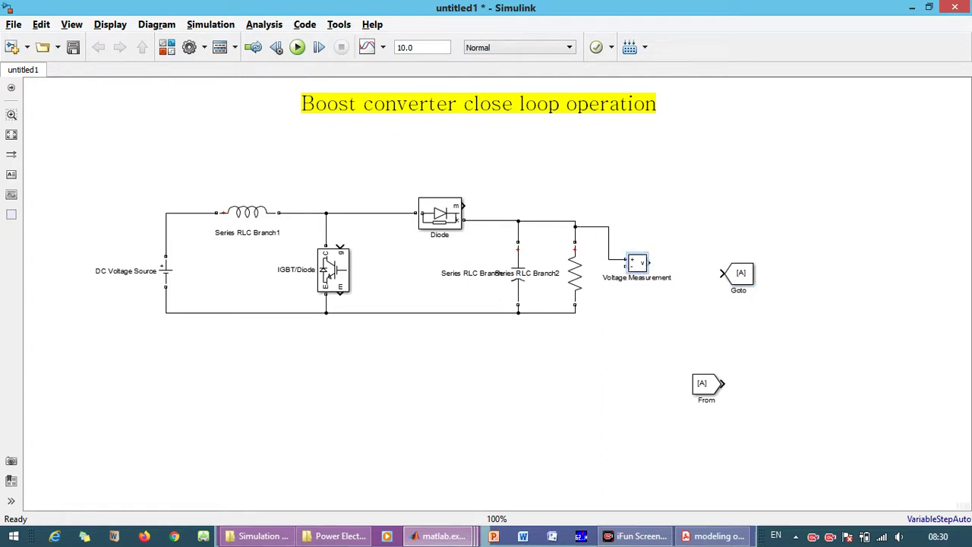
drag(626, 266, 597, 312)
drag(722, 273, 220, 266)
Connect the copied Voltage Measurement block across the DC source and feed its output into a copy of the Goto block.
drag(204, 228, 202, 214)
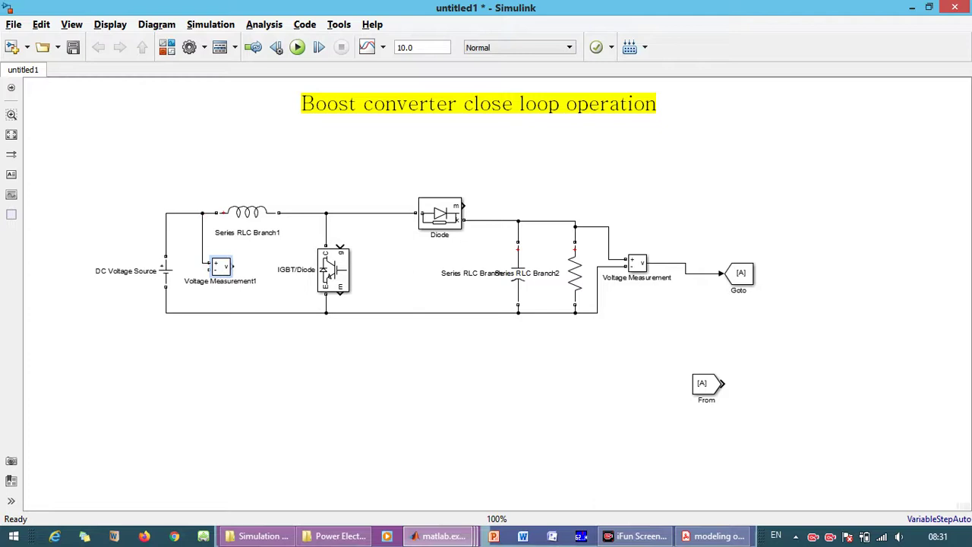
drag(200, 288, 200, 311)
click(729, 270)
mouse_move(729, 271)
mouse_down()
mouse_move(259, 269)
mouse_move(277, 291)
mouse_move(259, 291)
mouse_move(232, 267)
mouse_up()
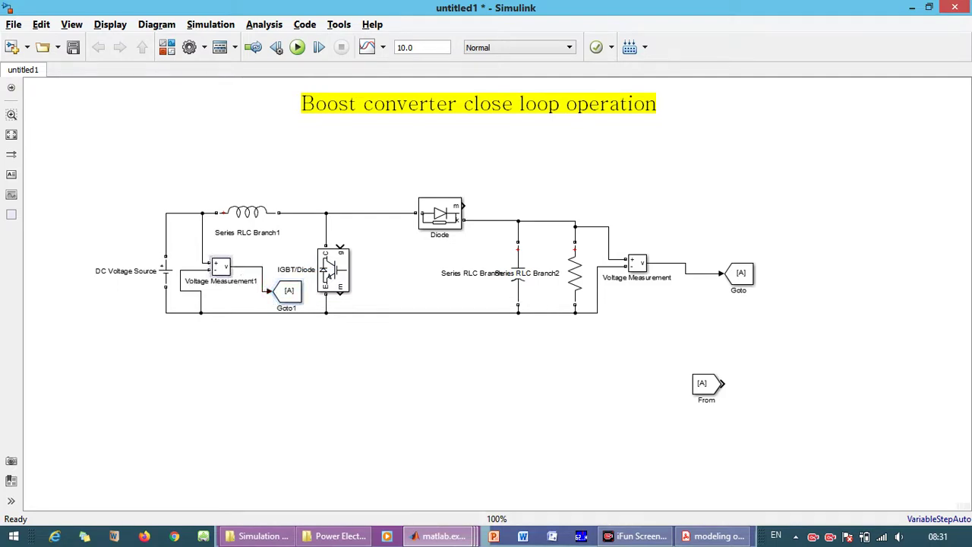
Rename the source-side voltage measurement block as Vin and the DC Voltage Source as V_in.
double_click(238, 281)
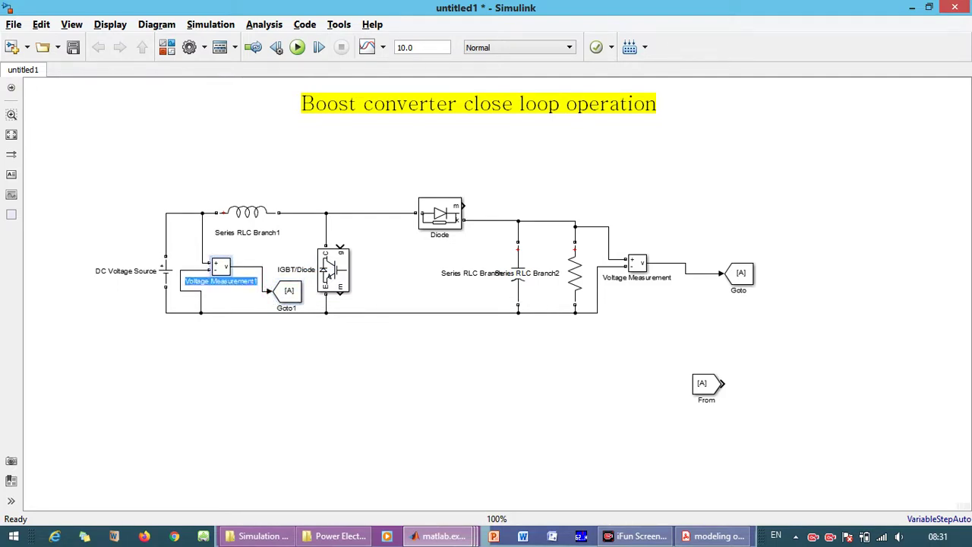
text(Vin)
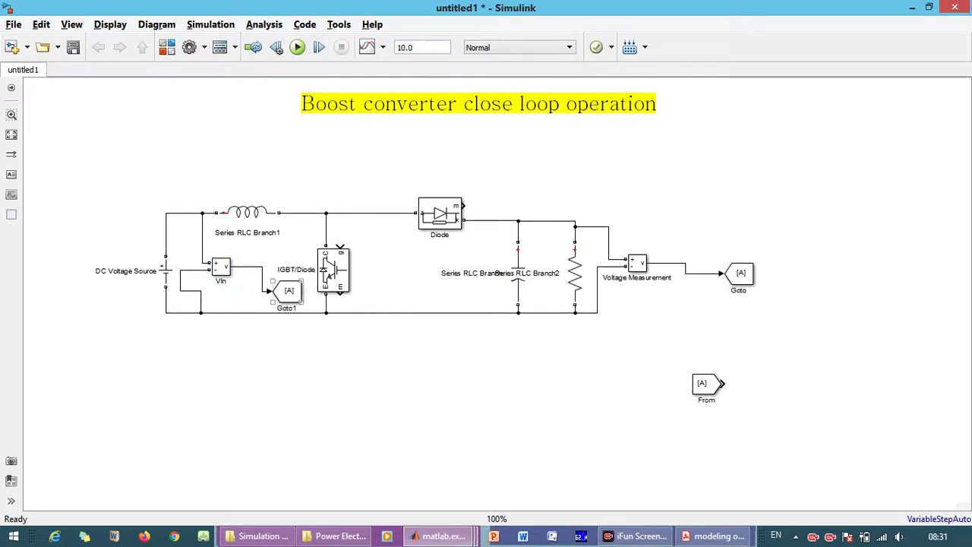
double_click(129, 271)
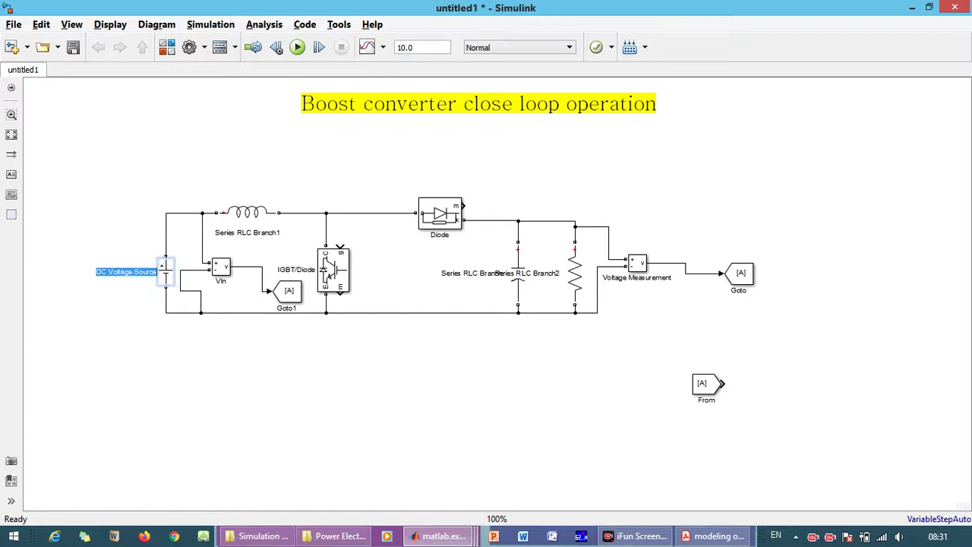
text(V_in)
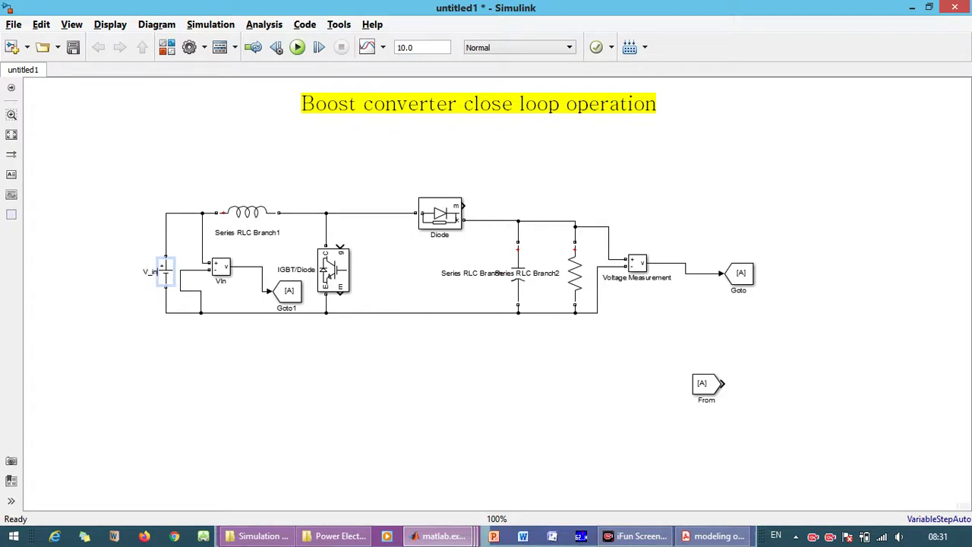
Set the amplitude of the V_in source to 200 V and move the From block below the load resistor.
click(166, 271)
double_click(166, 271)
double_click(203, 285)
text(2)
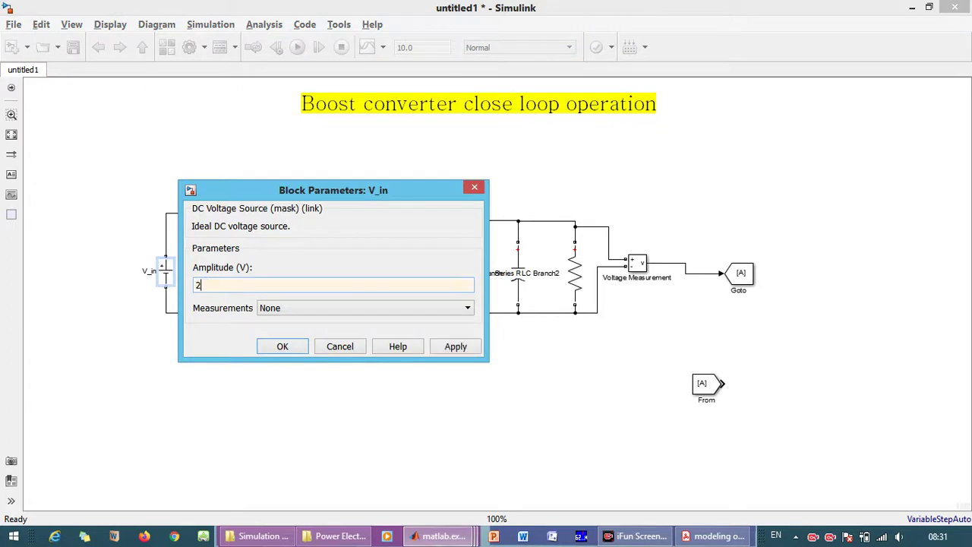
text(00)
key(Return)
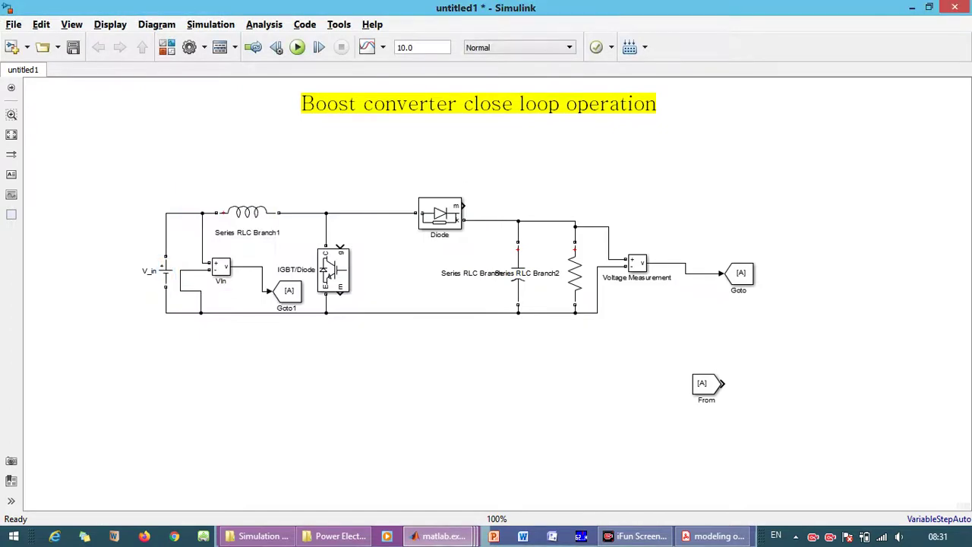
click(702, 385)
drag(703, 384, 585, 384)
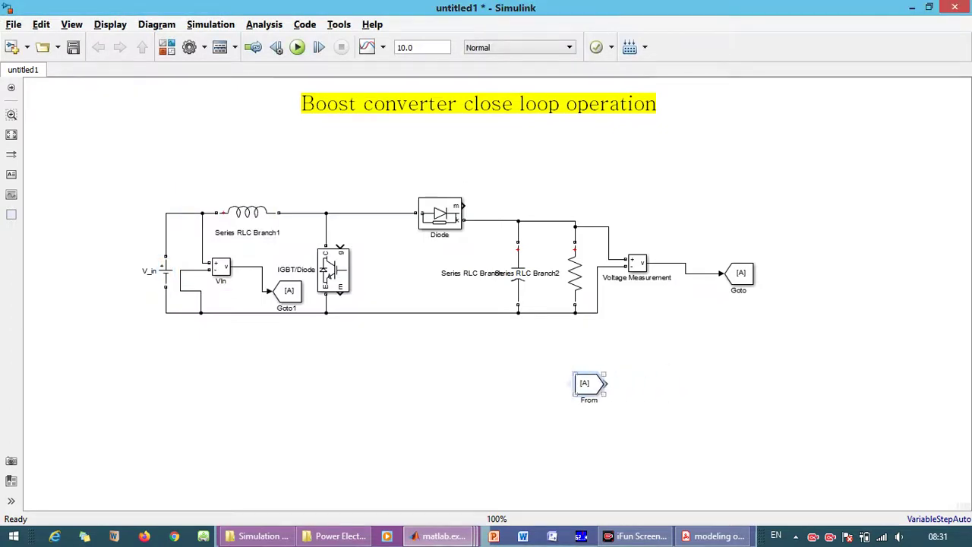
Copy the L value 96e-3 from the boost_converter.m script in MATLAB and set it as the inductance of Series RLC Branch1 in Simulink.
mouse_move(444, 536)
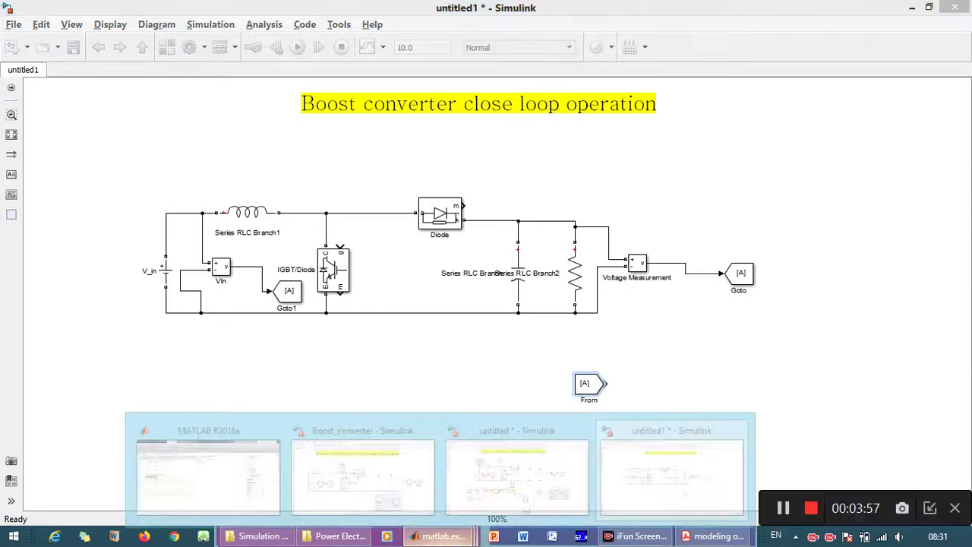
click(209, 462)
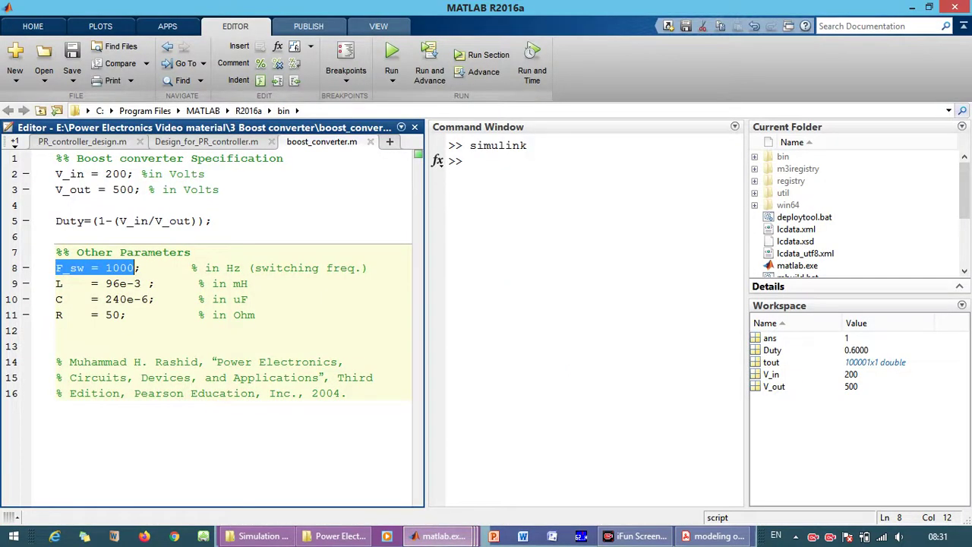
drag(105, 283, 142, 284)
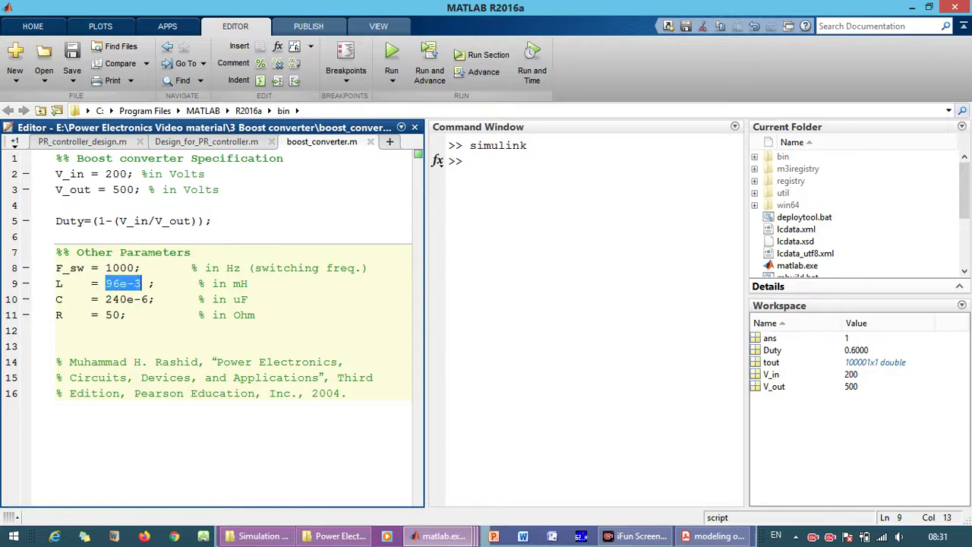
key(ctrl+c)
key(alt+Tab)
double_click(247, 213)
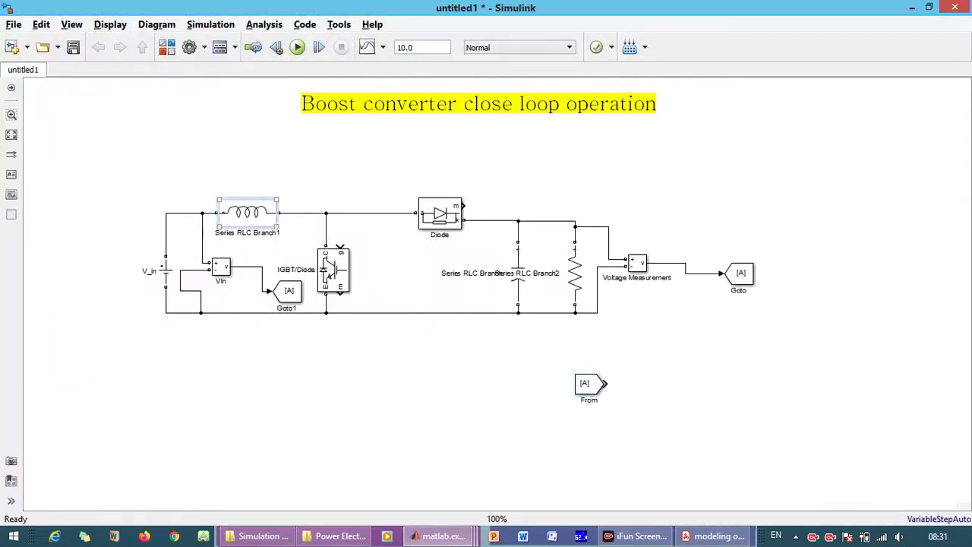
drag(298, 240, 322, 240)
key(ctrl+v)
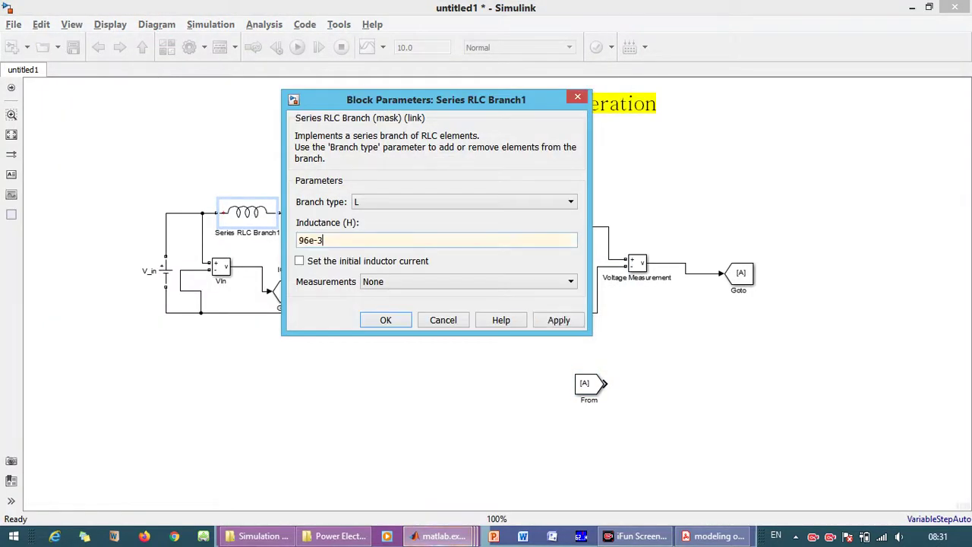
key(Return)
Set the capacitance of the capacitor branch after the diode to 240e-6 F.
click(518, 273)
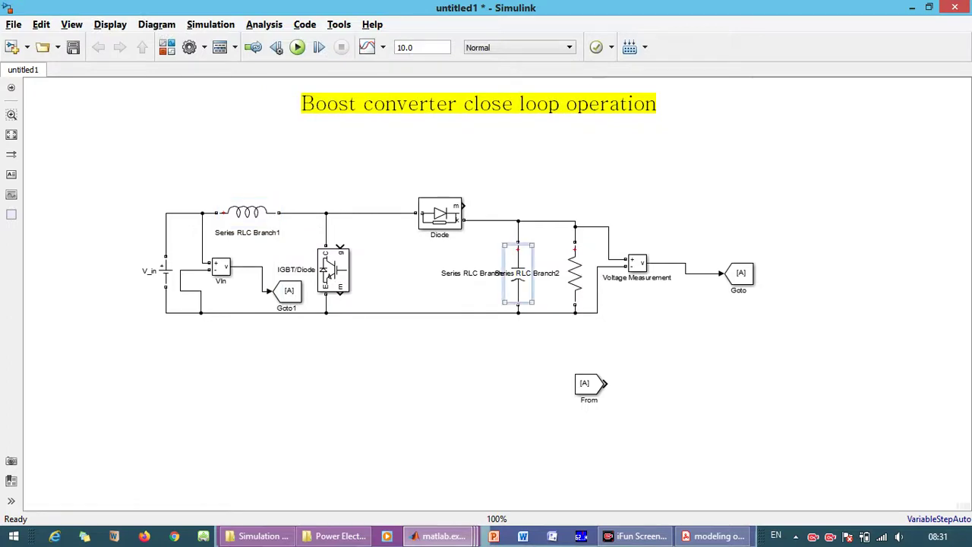
key(alt+Tab)
key(alt+Tab)
key(alt+Tab)
click(575, 273)
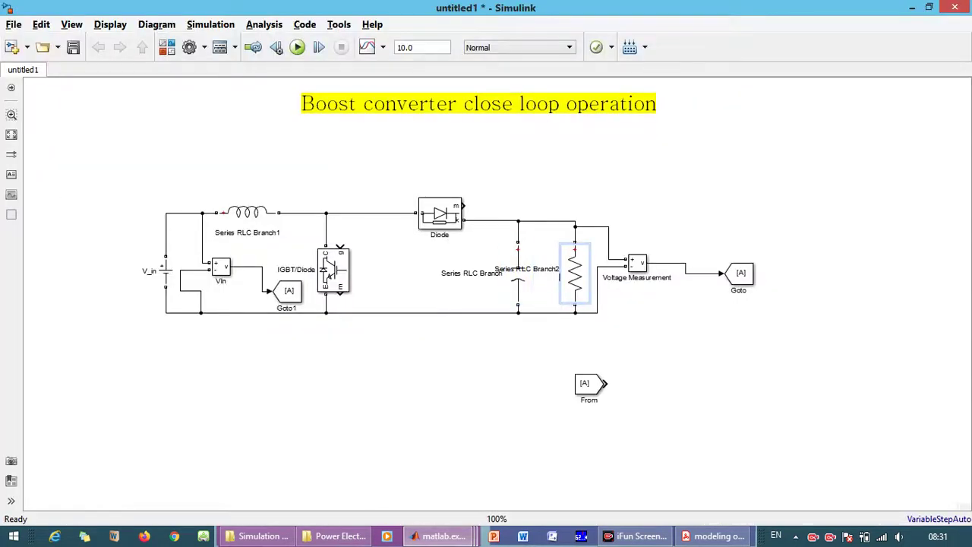
click(518, 273)
double_click(518, 273)
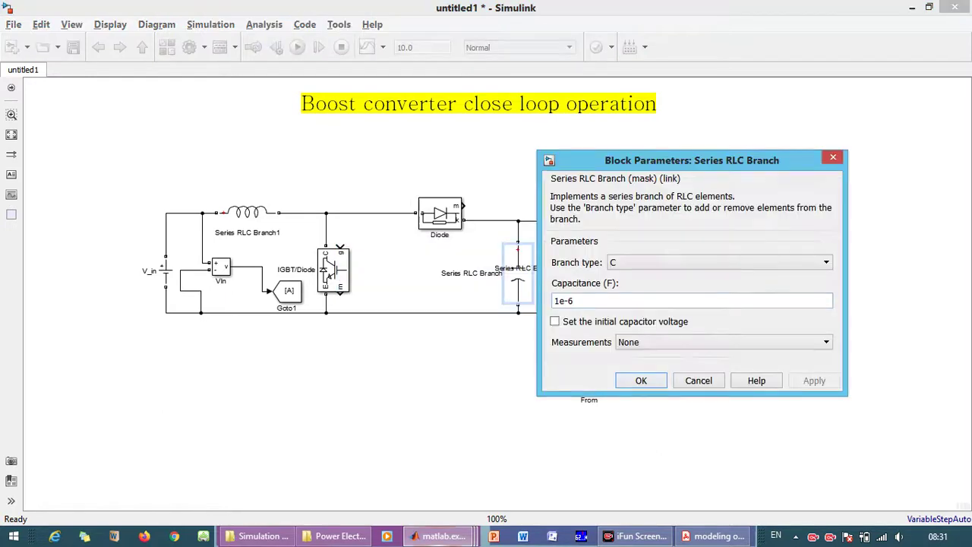
drag(553, 301, 575, 301)
key(Home)
key(Delete)
text(240)
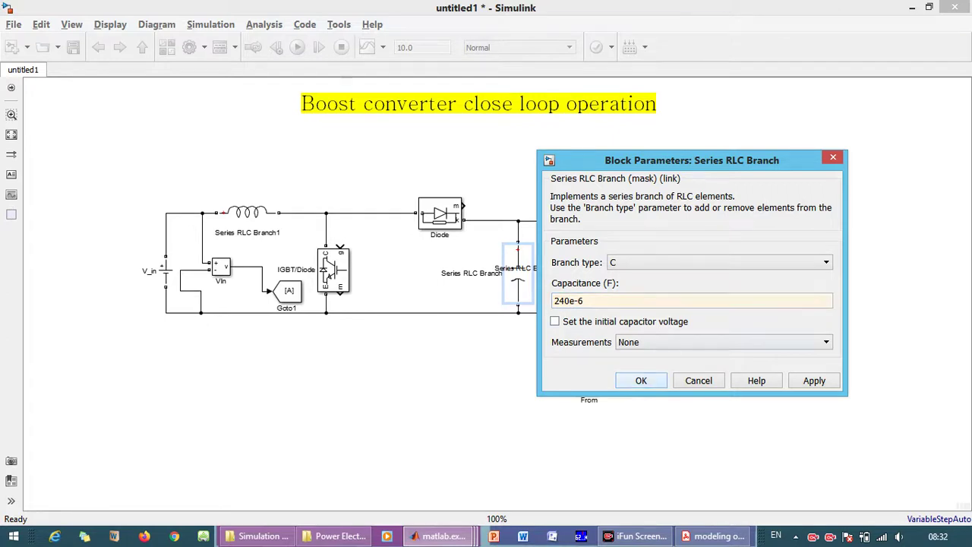
click(641, 380)
Set the resistance of Series RLC Branch2 to 50 ohms.
click(575, 274)
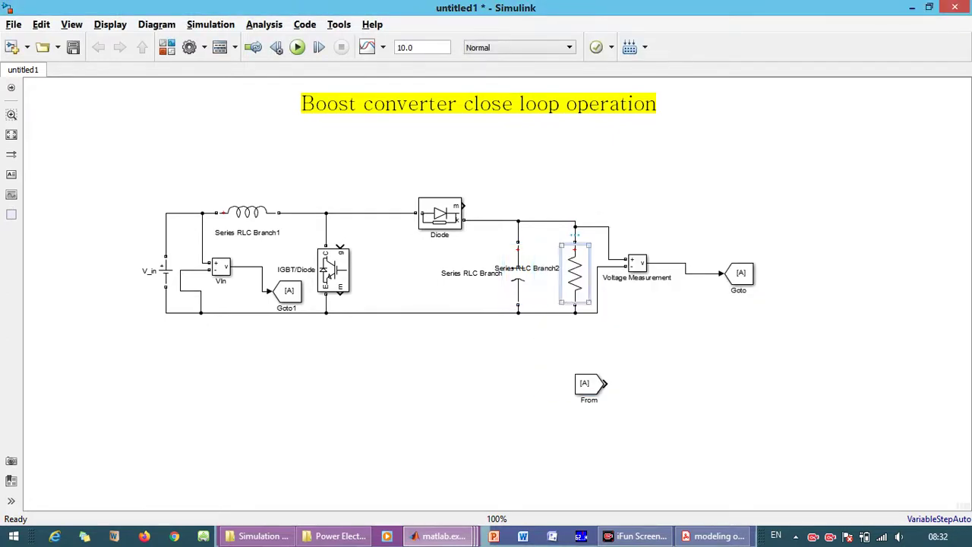
double_click(575, 273)
double_click(614, 310)
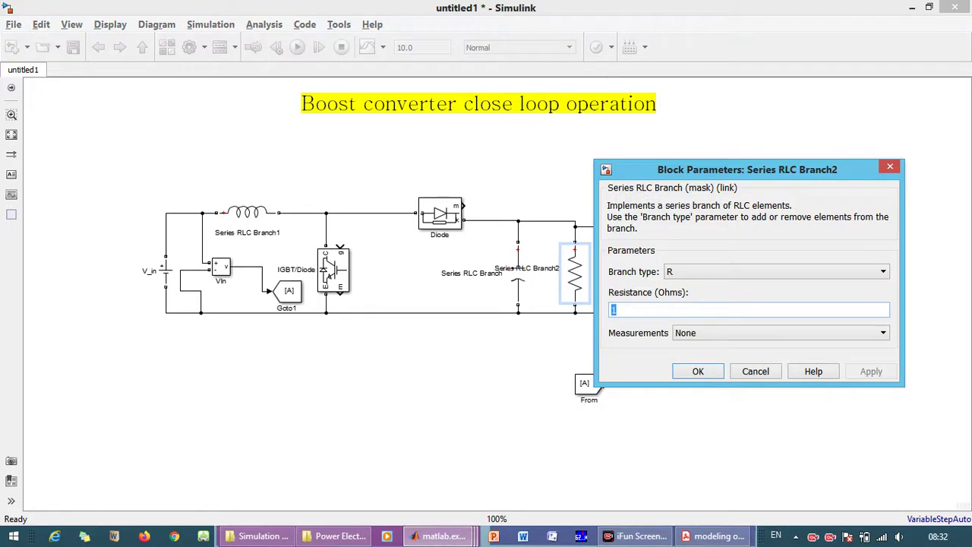
text(50)
key(Return)
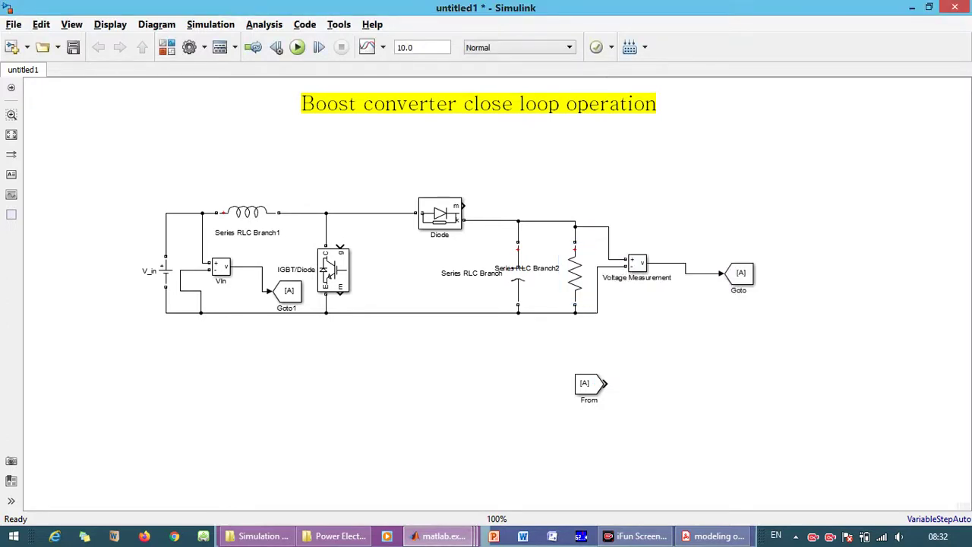
Add a Scope block with 2 input ports beside the From block and enlarge it vertically.
drag(588, 384, 574, 372)
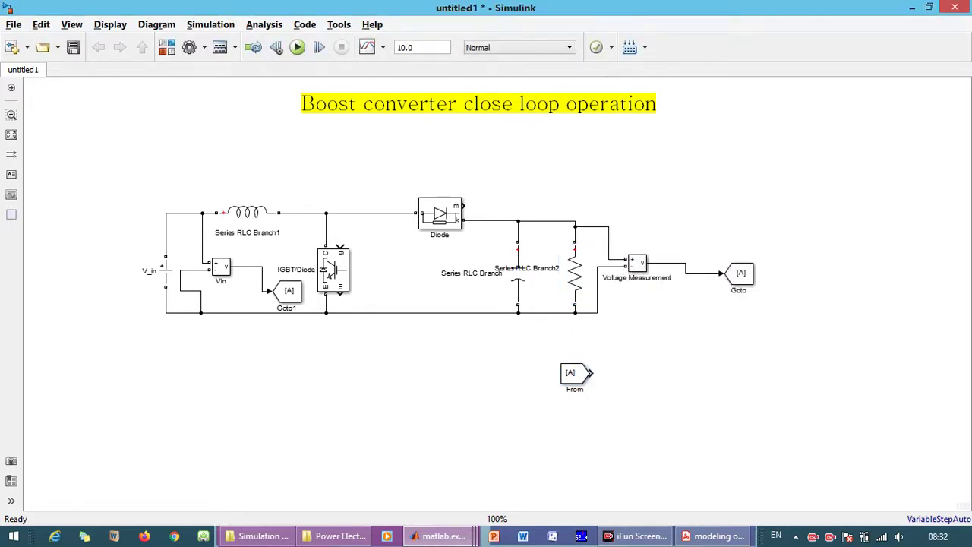
text(scope)
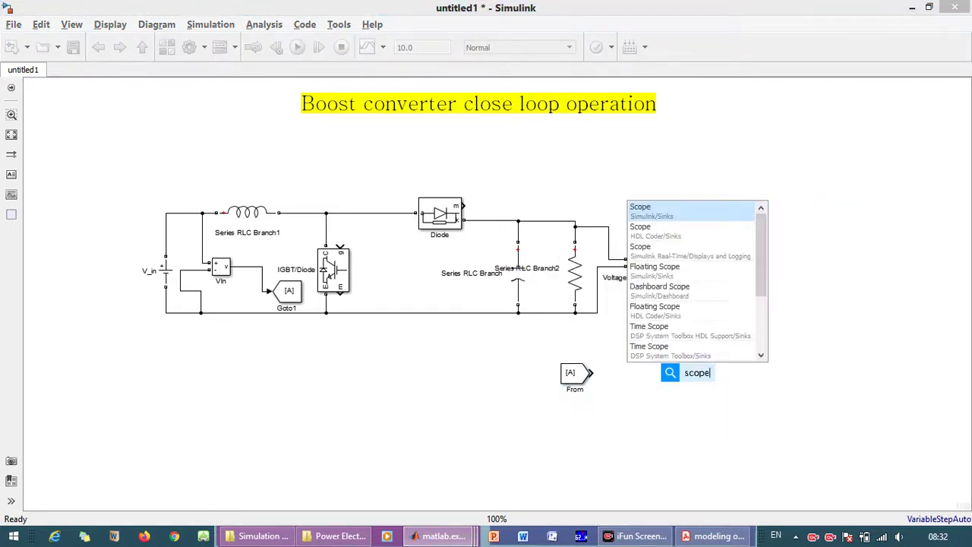
key(Return)
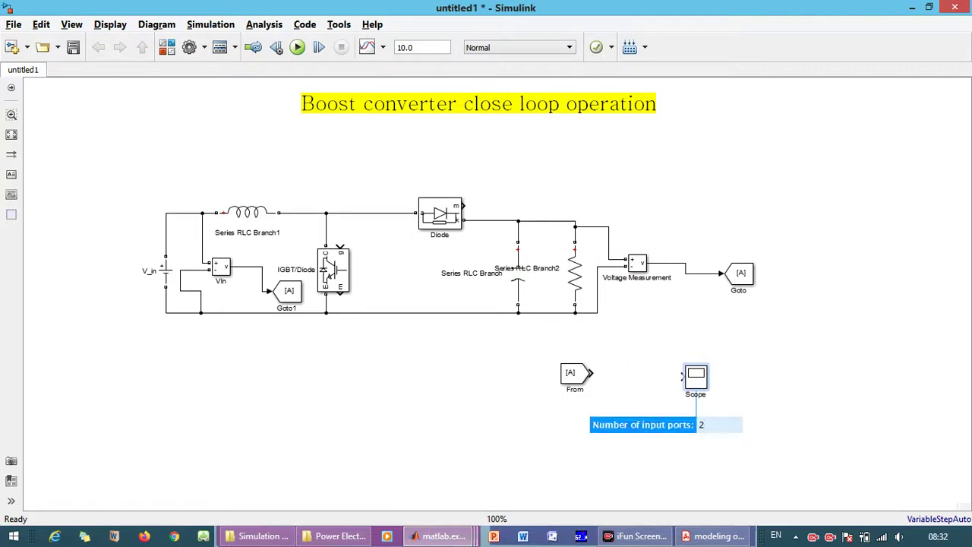
text(2)
key(Return)
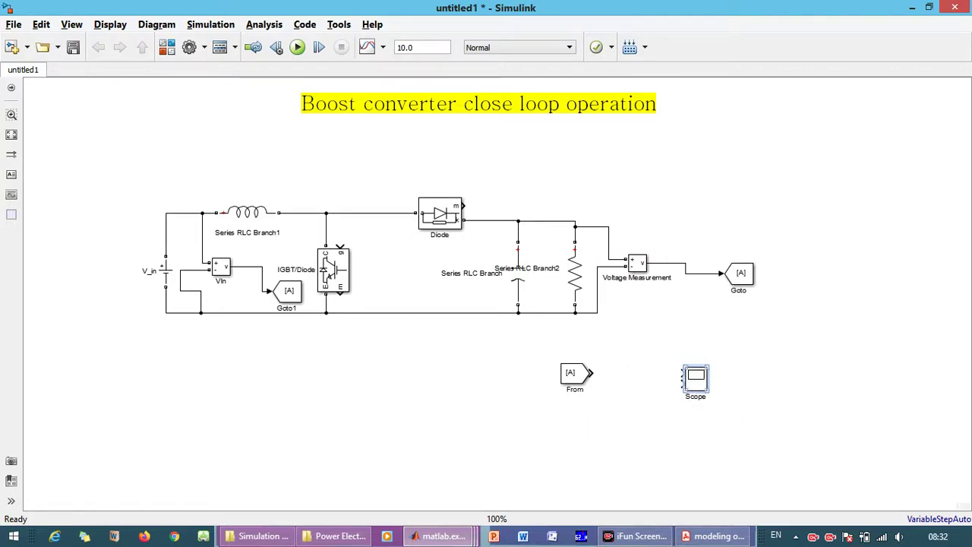
drag(707, 408, 718, 433)
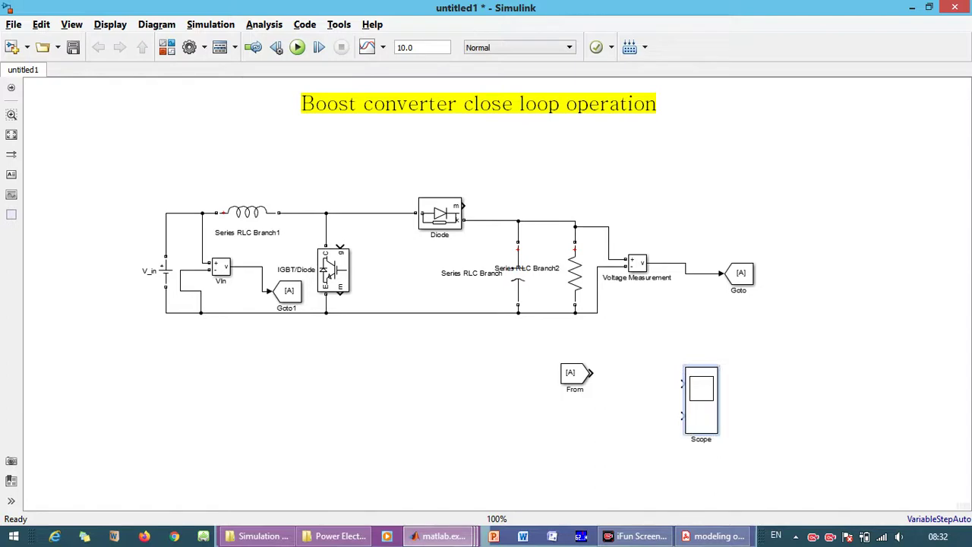
Connect the From block to the Scope's lower input and a duplicate From block to its upper input.
mouse_move(574, 372)
mouse_down()
mouse_move(589, 424)
mouse_move(683, 416)
mouse_up()
drag(592, 423, 599, 384)
click(649, 383)
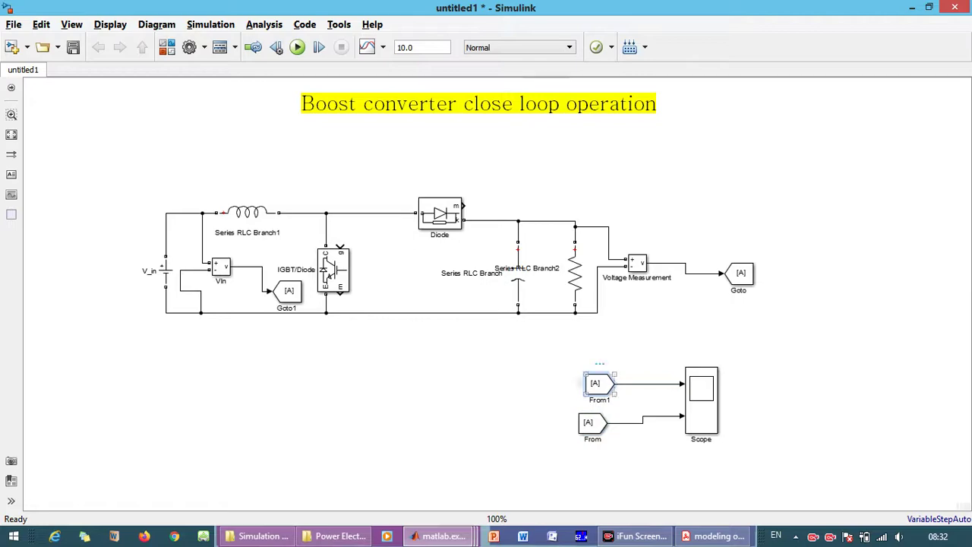
double_click(598, 383)
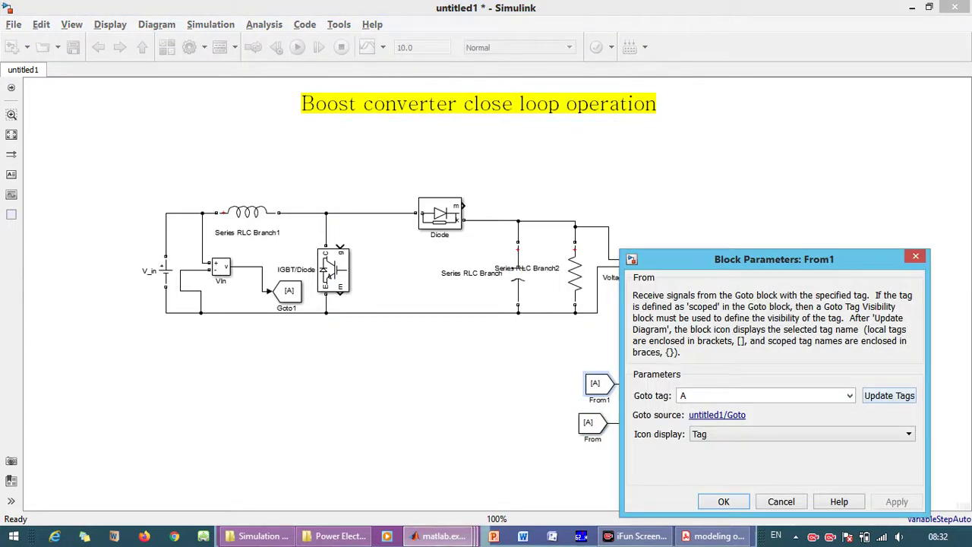
click(888, 395)
click(849, 395)
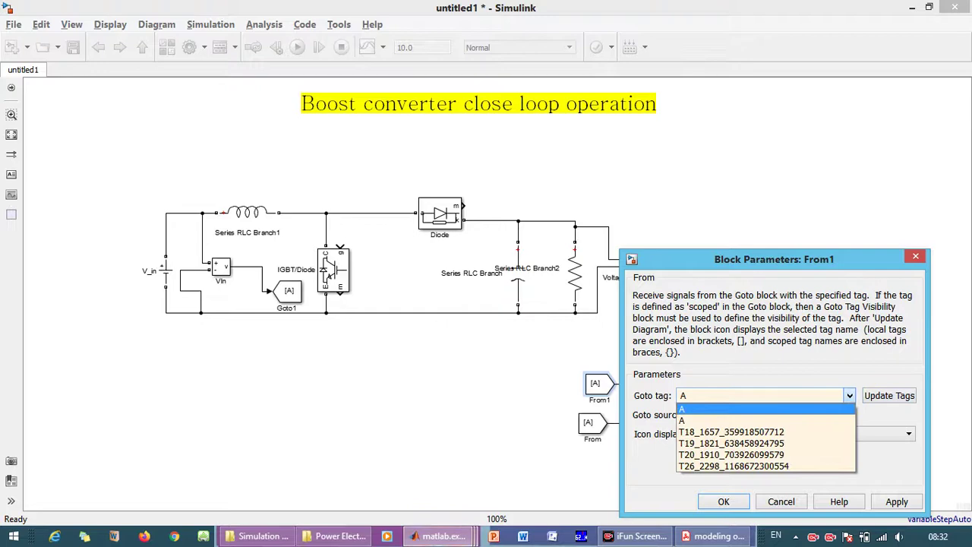
click(759, 408)
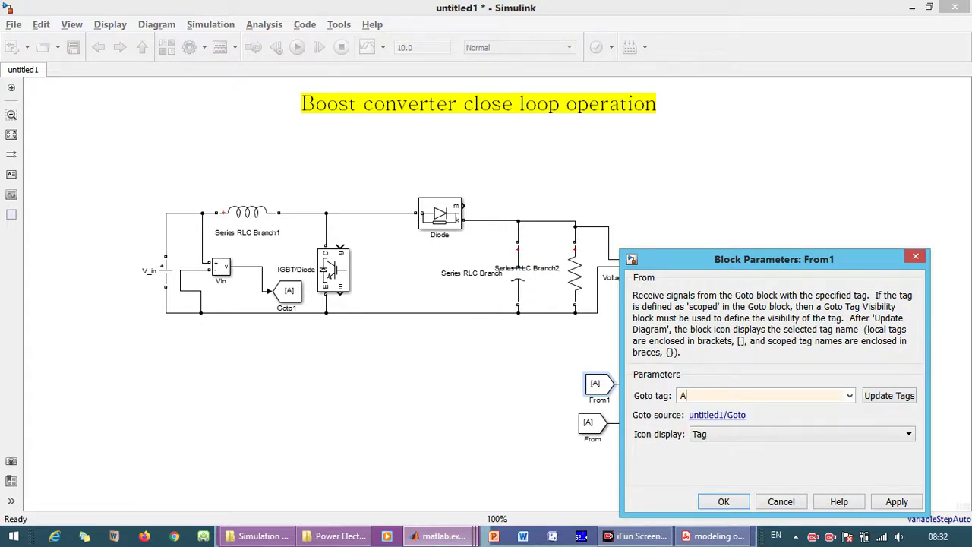
click(915, 255)
Set the tag of the input-voltage Goto block to Vin with global visibility.
double_click(289, 290)
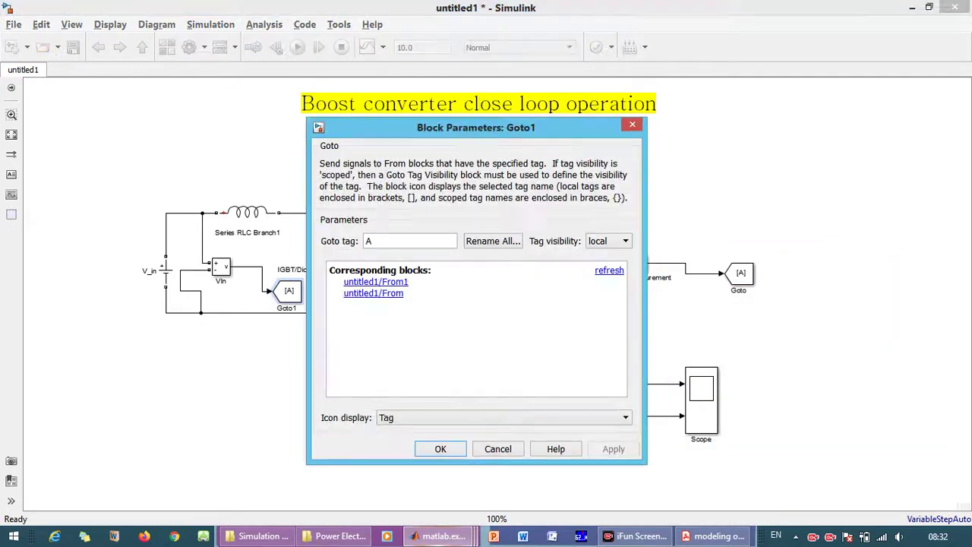
text(Vin)
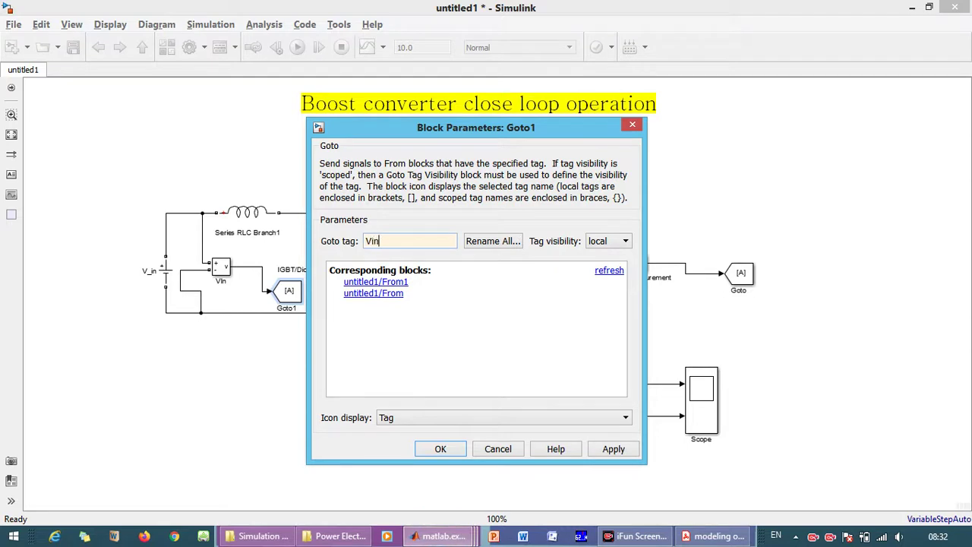
click(609, 241)
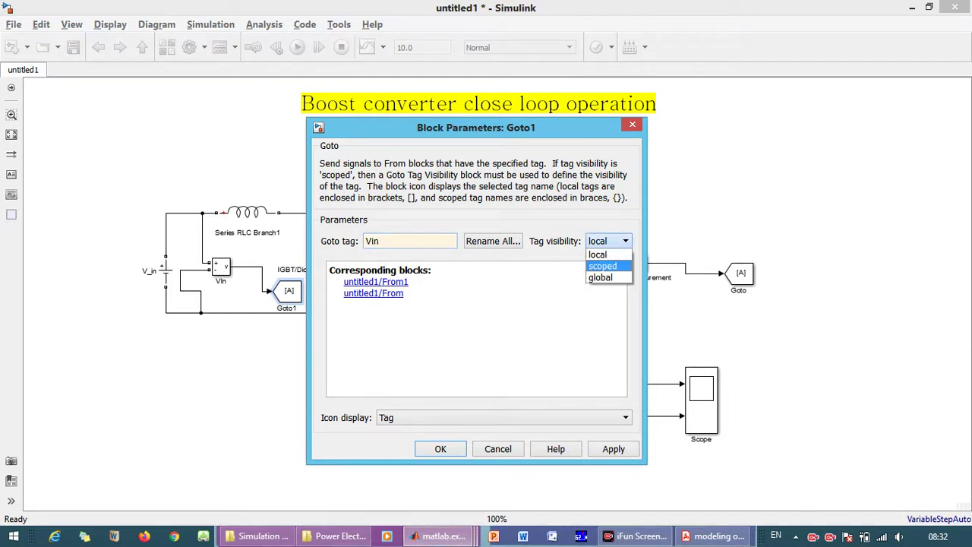
click(605, 266)
click(608, 241)
click(604, 278)
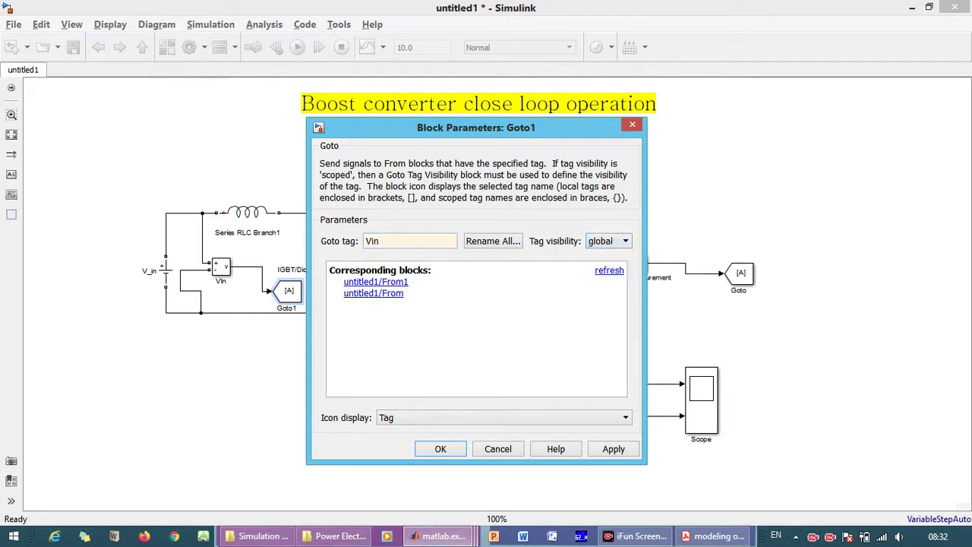
click(440, 448)
Set the tag of the output-voltage Goto block to Vout with global visibility.
double_click(736, 275)
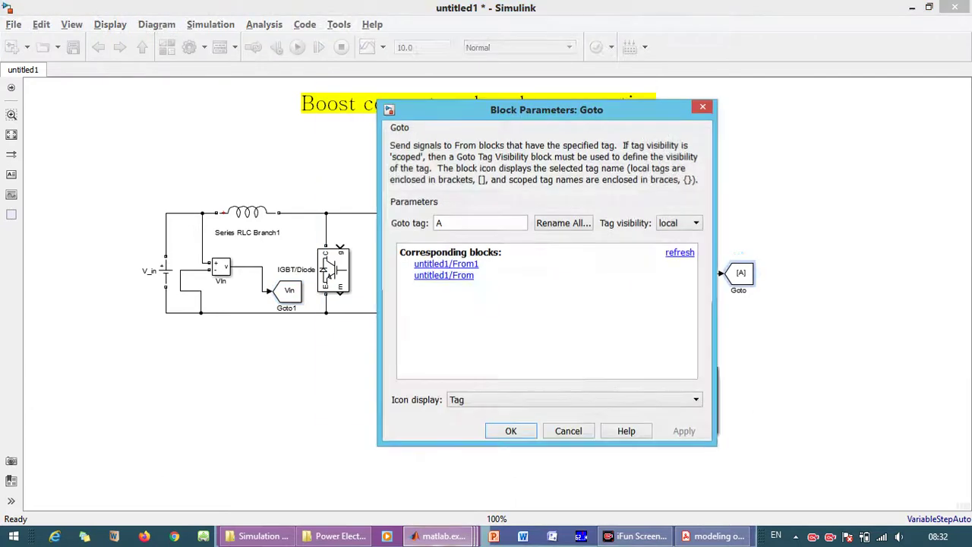
double_click(440, 223)
text(Vout)
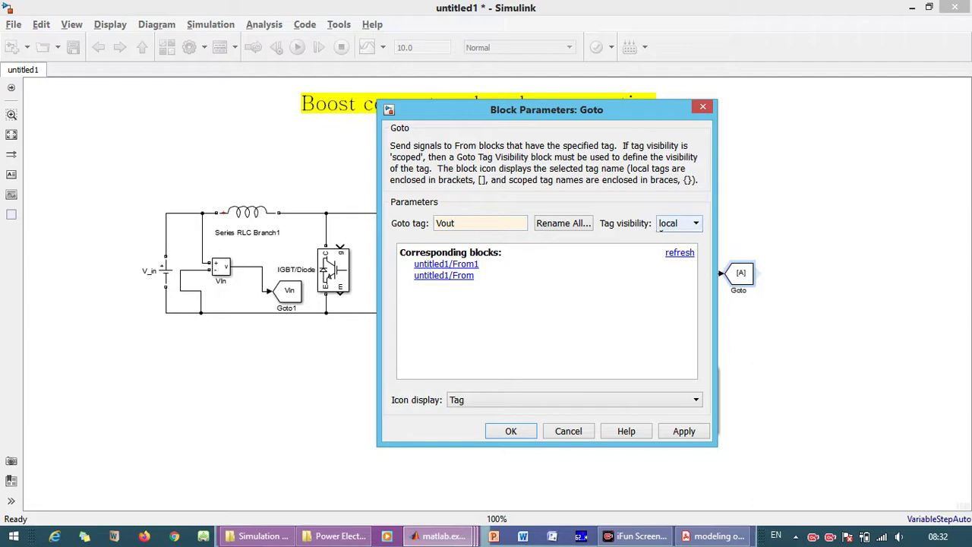
click(681, 223)
click(671, 259)
click(511, 431)
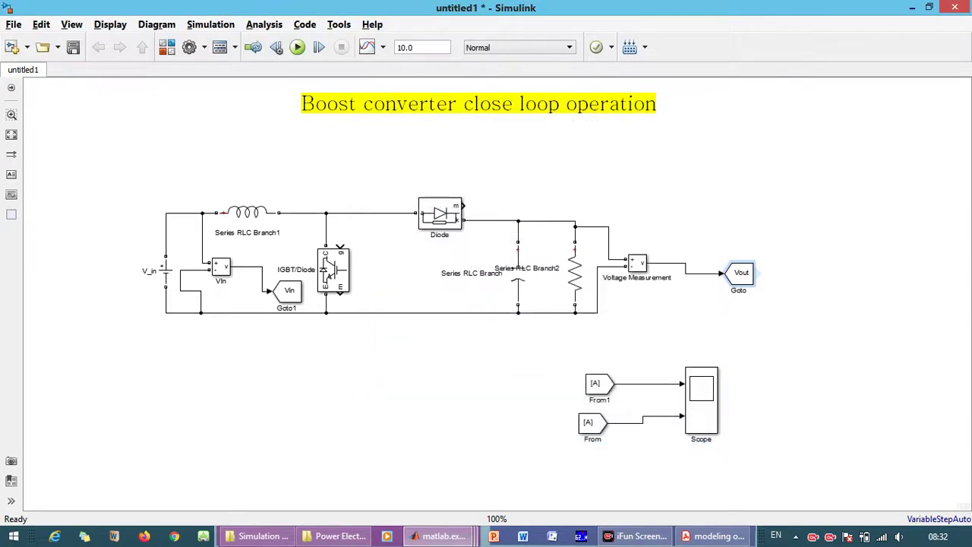
Assign the Vin tag to the From block feeding the Scope's upper input.
double_click(597, 383)
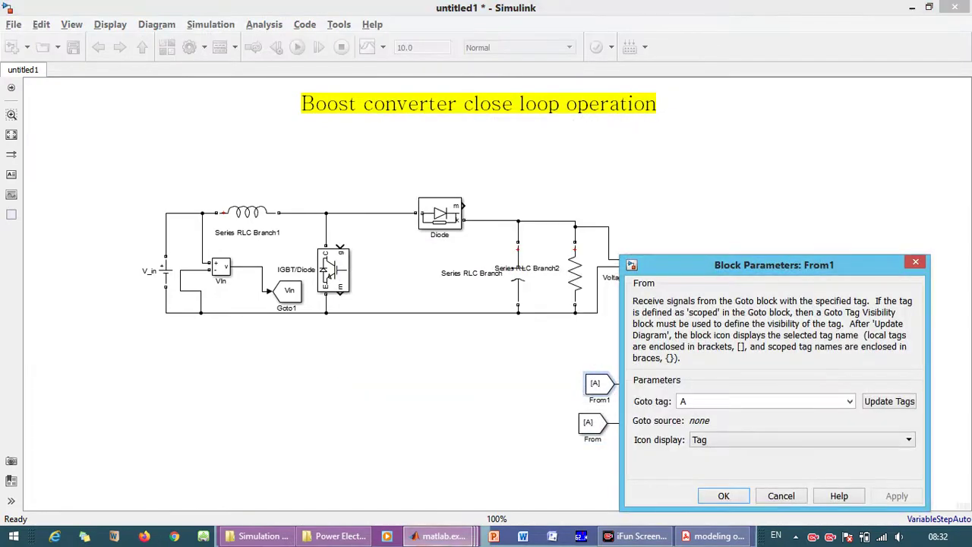
click(849, 401)
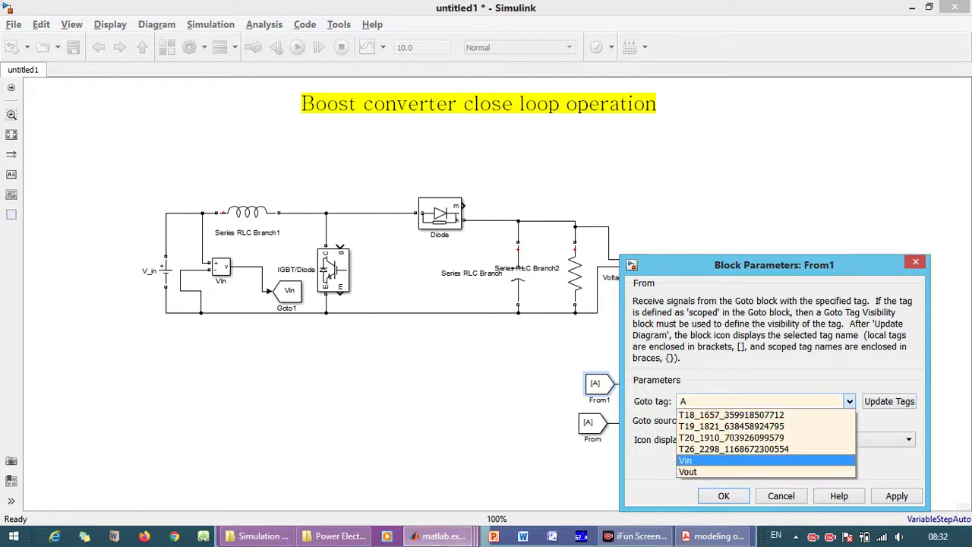
click(760, 460)
key(Return)
Assign the Vout tag to the From block feeding the Scope's lower input.
double_click(590, 423)
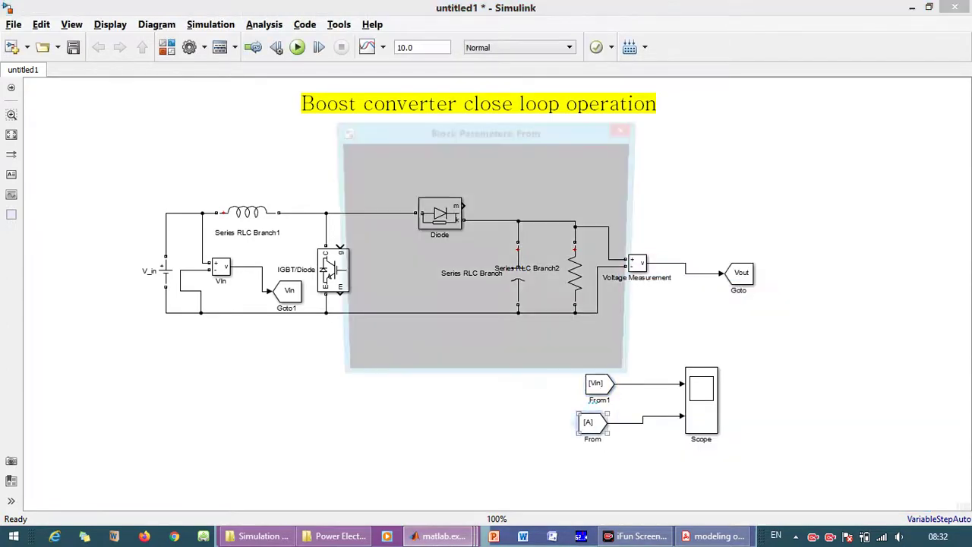
click(882, 404)
click(842, 403)
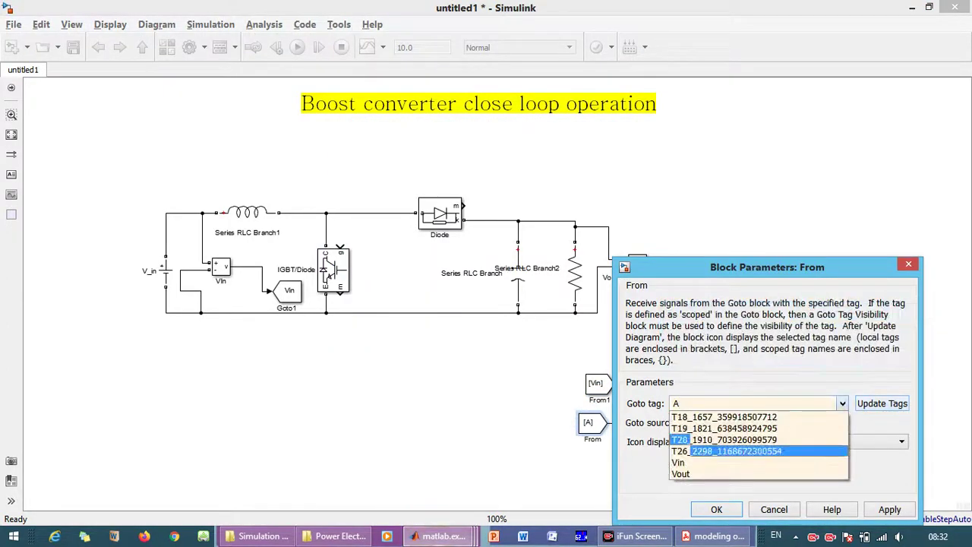
click(760, 474)
key(Return)
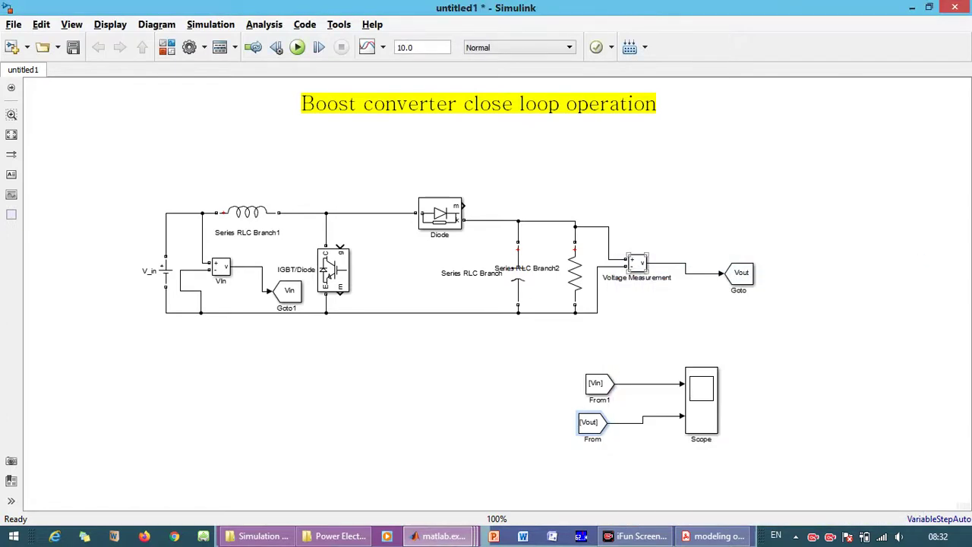
Rename the output voltage measurement block as Vout and the resistor branch as R.
click(637, 263)
double_click(636, 278)
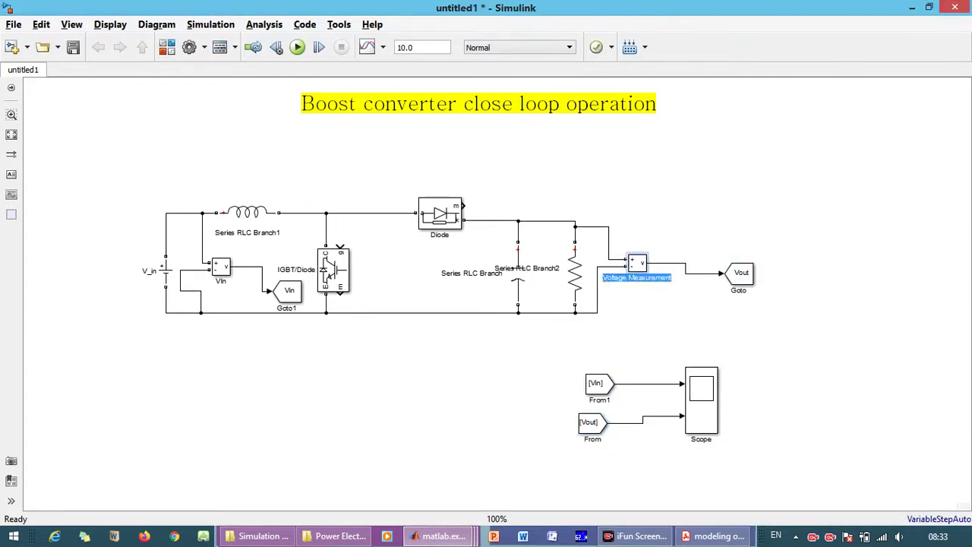
text(Vout)
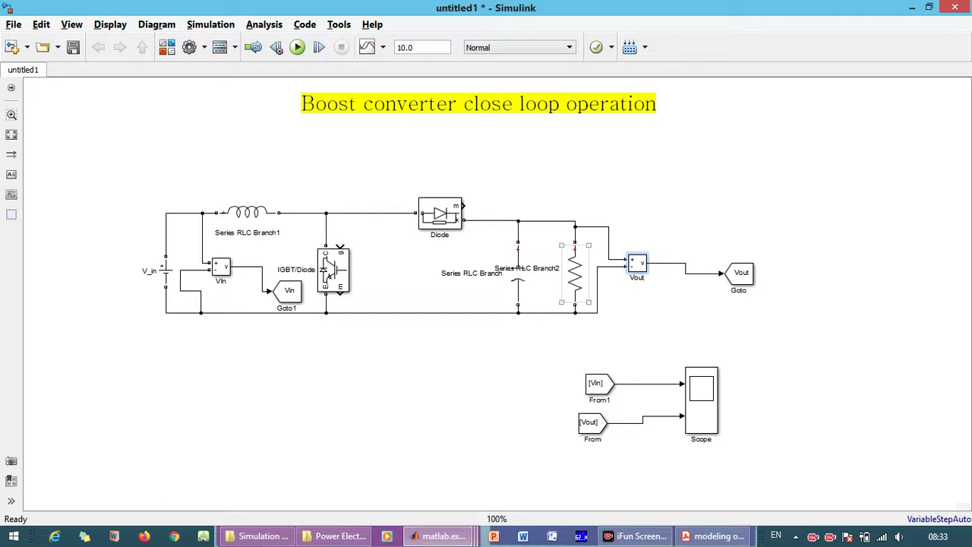
click(575, 273)
double_click(548, 269)
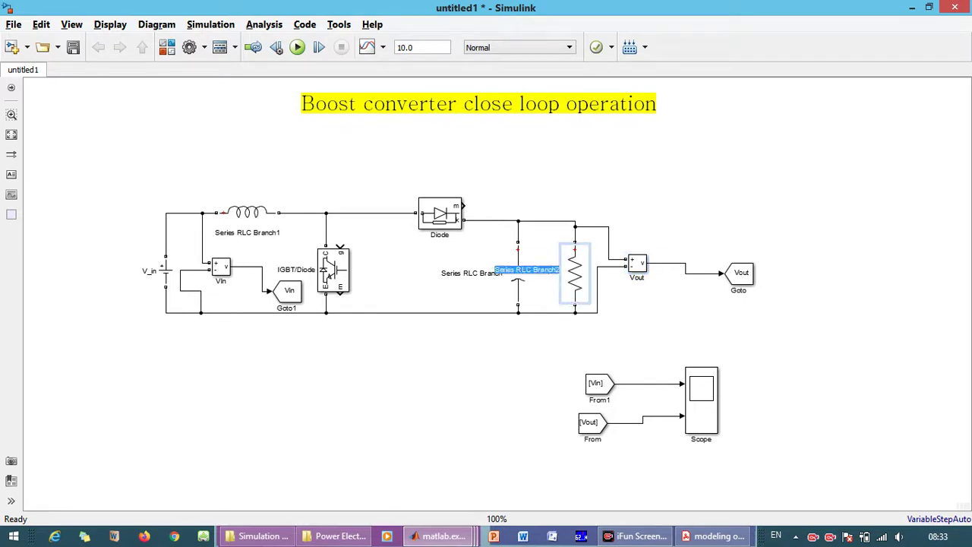
text(R)
Rename the capacitor branch as C and the inductor branch as L.
click(518, 274)
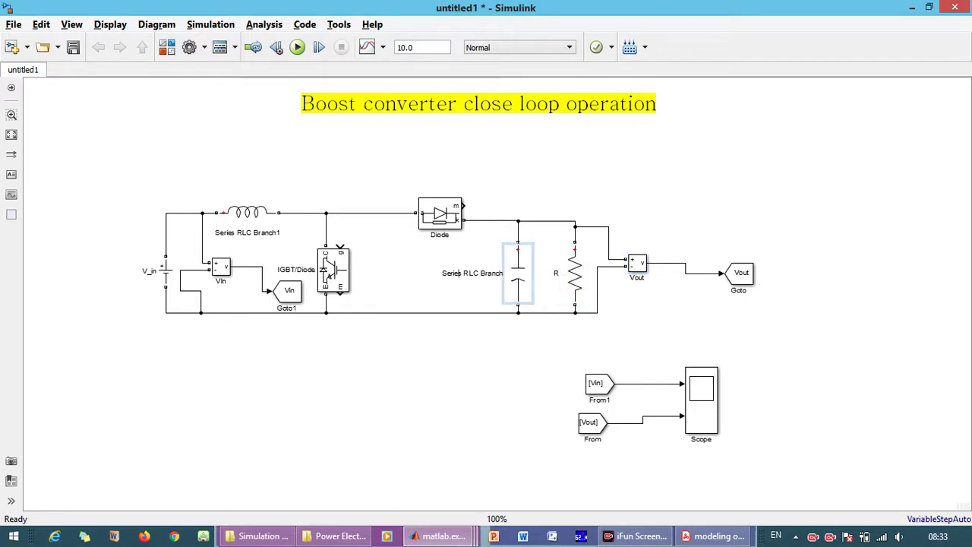
double_click(458, 273)
text(C)
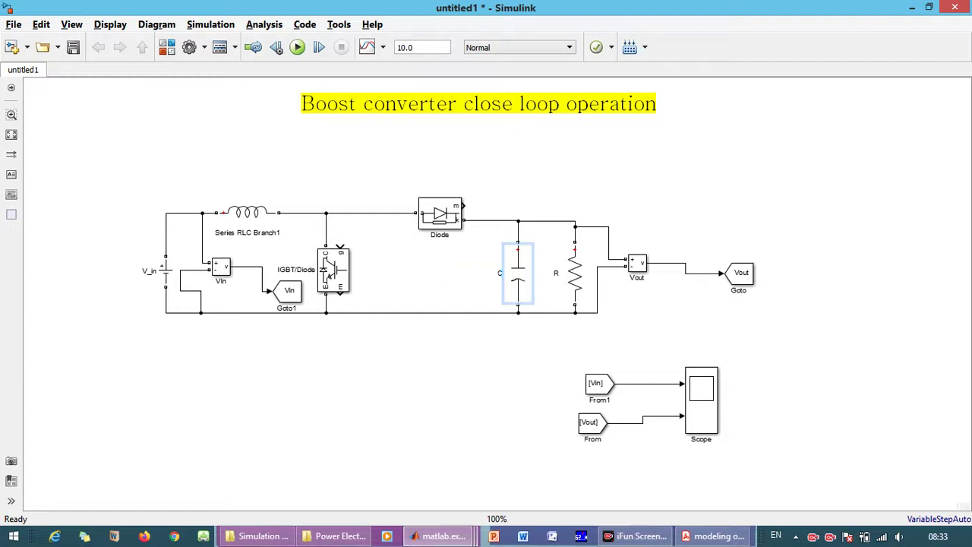
click(247, 233)
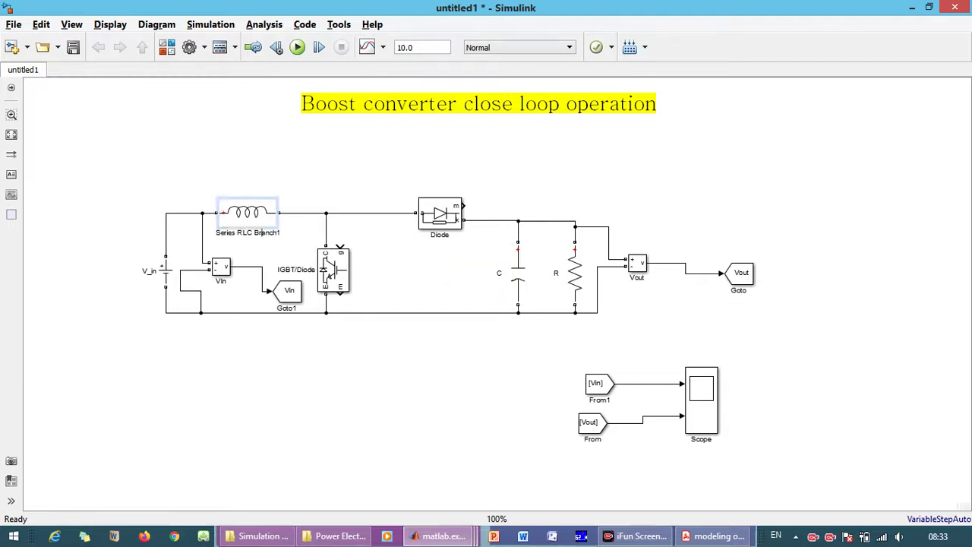
double_click(247, 232)
text(L)
click(368, 345)
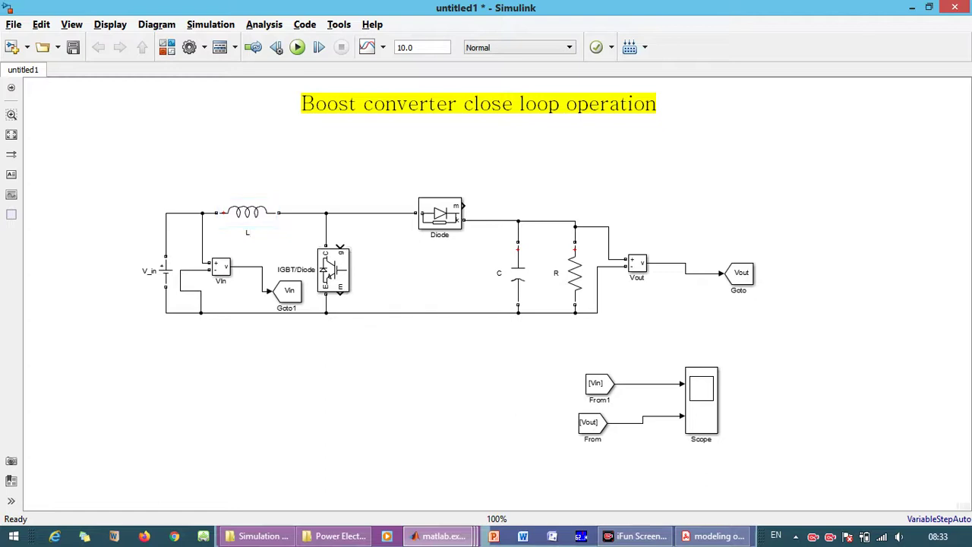
Apply a shadow to all blocks of the boost converter circuit, from V_in to the Vout Goto block.
drag(134, 184, 790, 331)
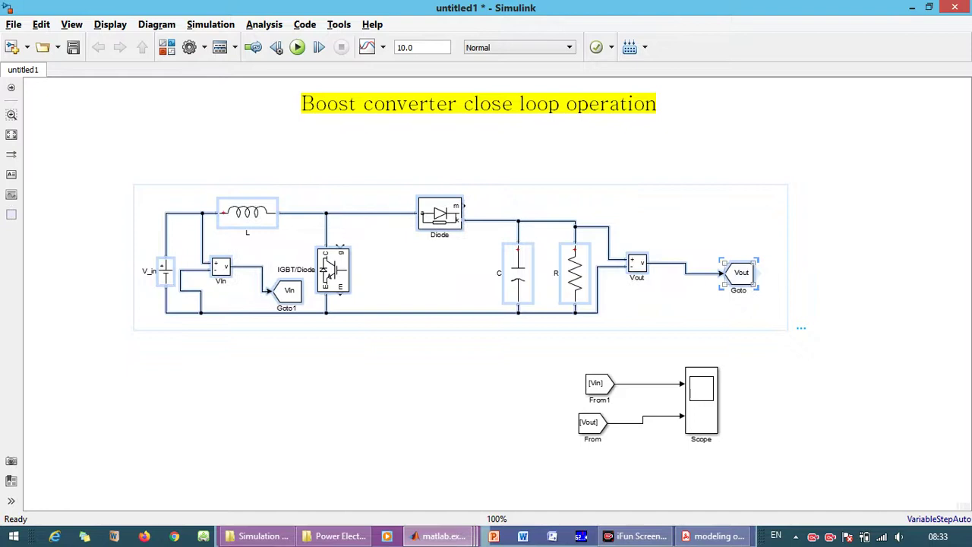
right_click(751, 266)
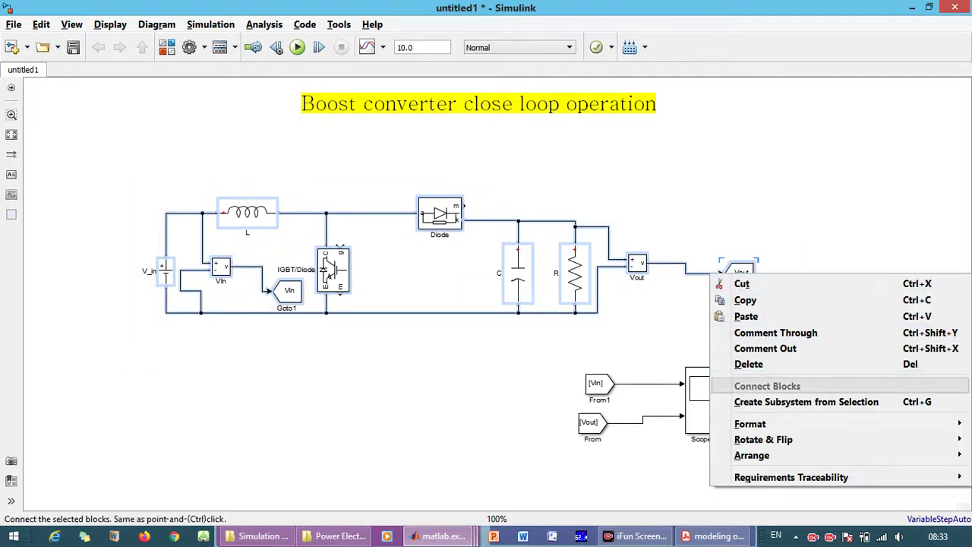
mouse_move(760, 424)
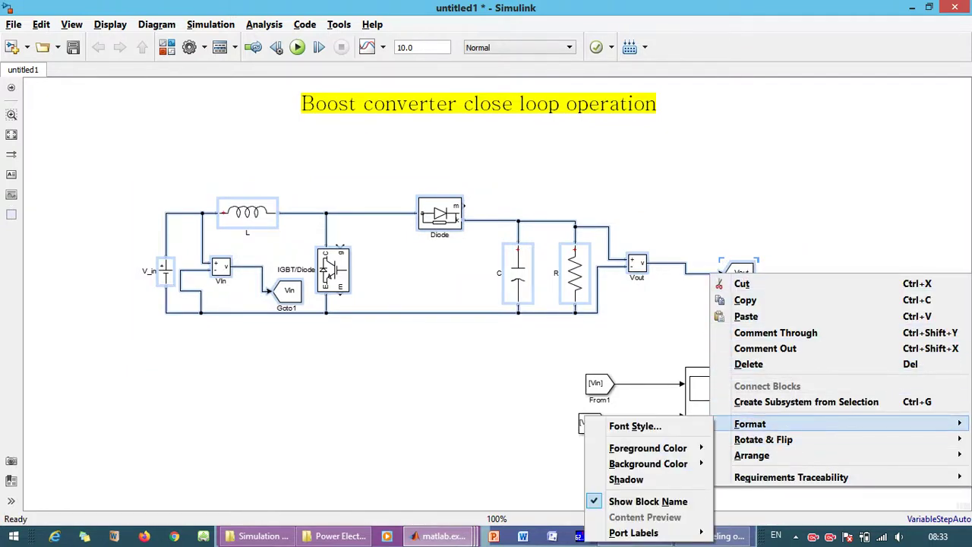
click(626, 479)
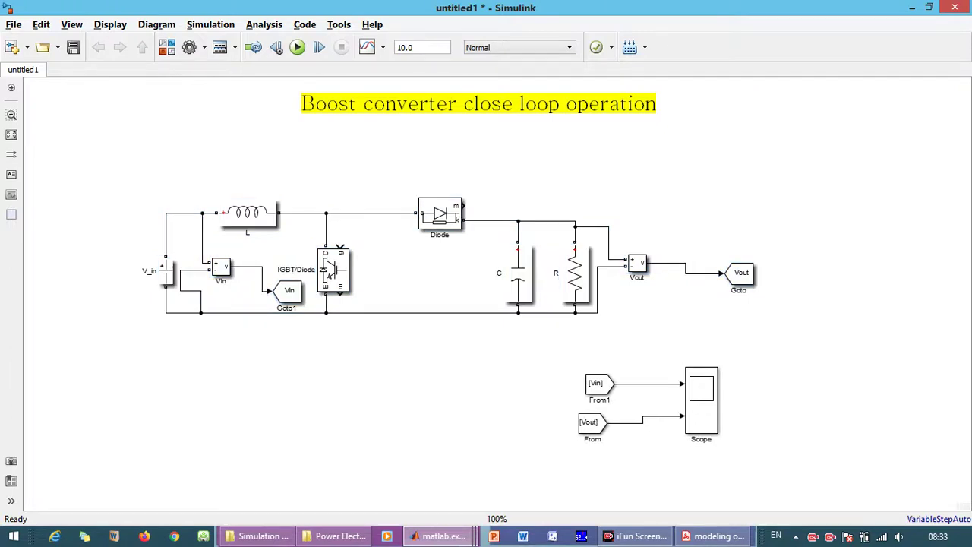
Align the two From blocks, shift them right together with the Scope, and move the Vout Goto block in line with its voltage measurement.
drag(592, 422, 599, 422)
drag(546, 343, 707, 453)
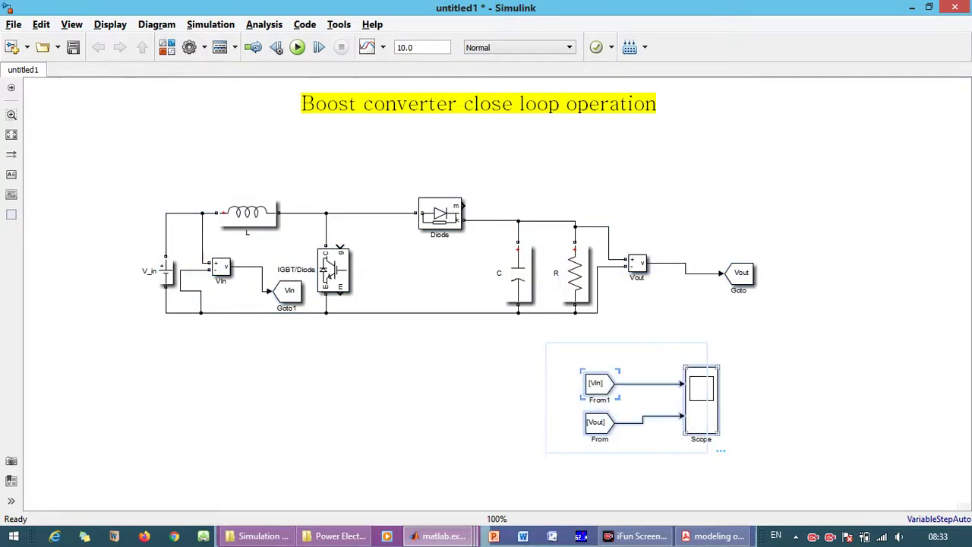
drag(701, 413, 776, 413)
drag(740, 274, 701, 264)
Create an area around the boost converter circuit and extend its lower and left edges to enclose all the blocks.
drag(132, 179, 734, 329)
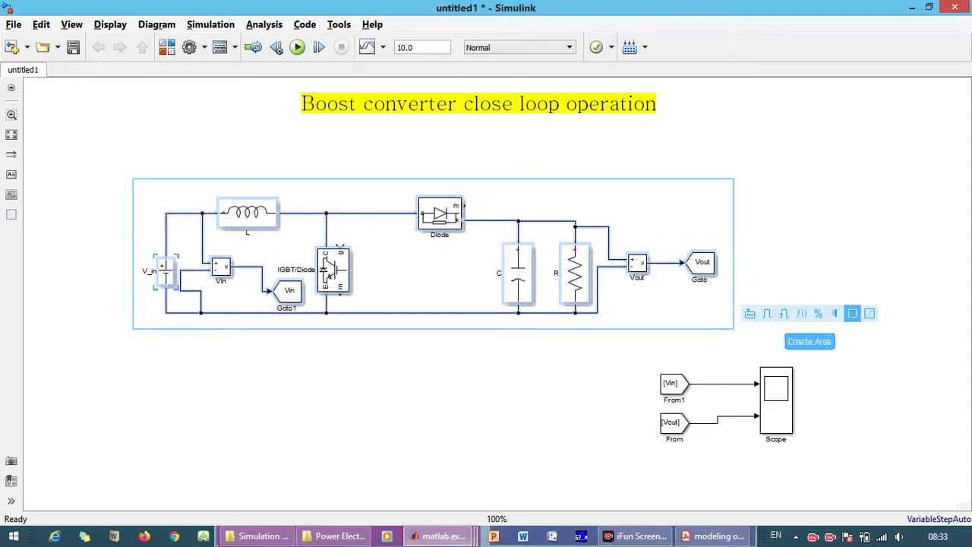
click(852, 313)
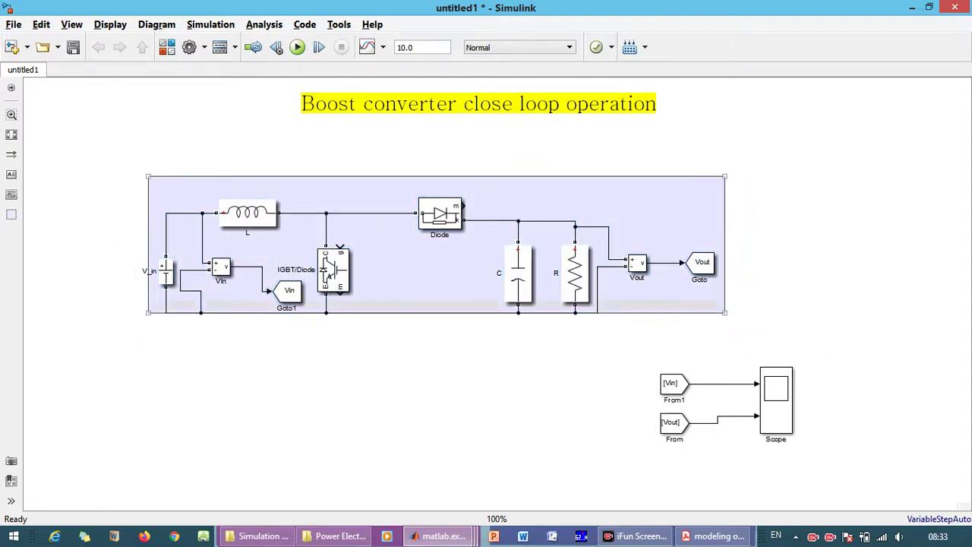
drag(725, 312, 726, 328)
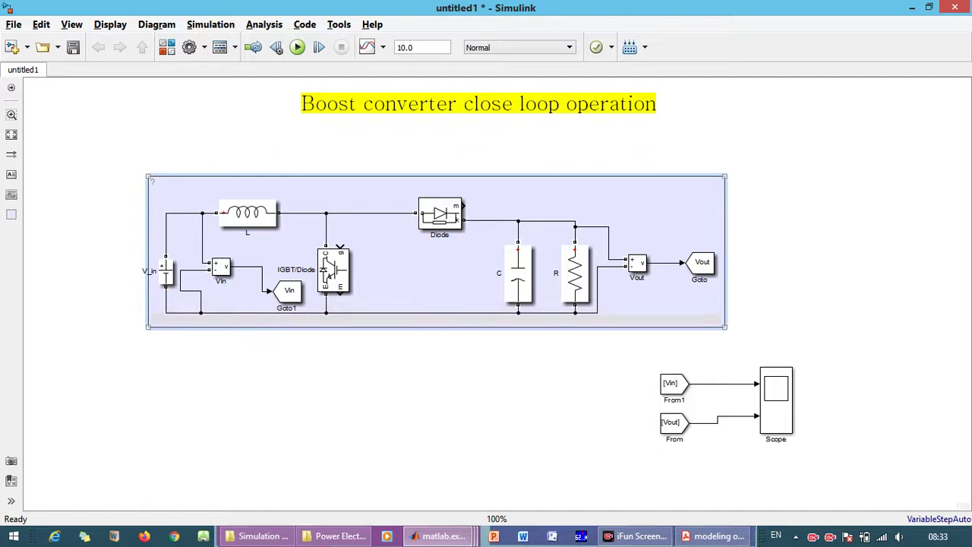
click(697, 304)
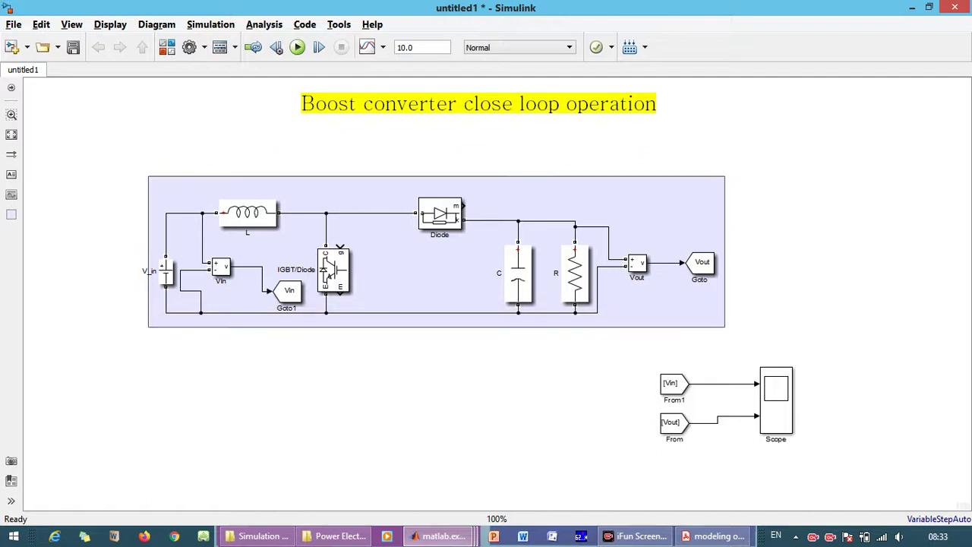
drag(148, 252, 141, 252)
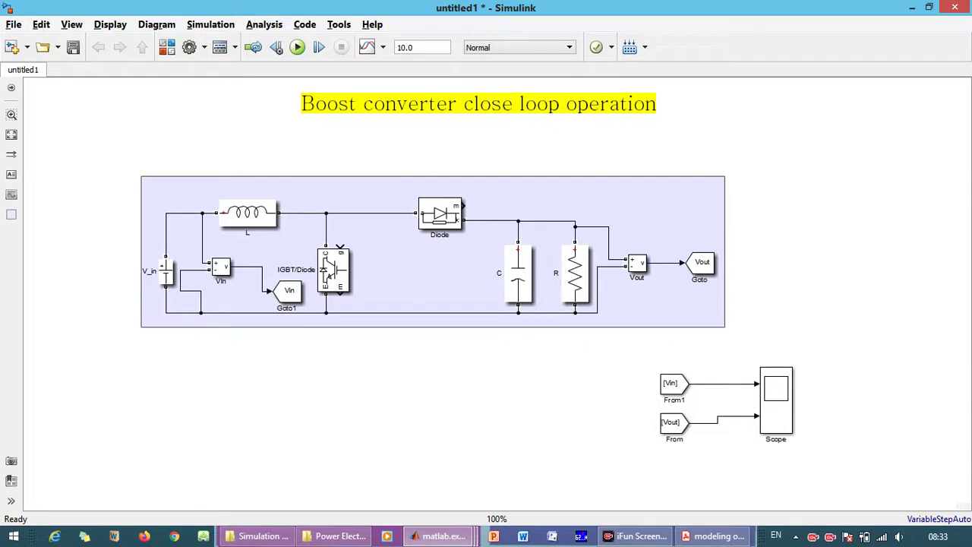
Add a Constant block with value 500 below the circuit area, under the V_in source.
text(cons)
key(Return)
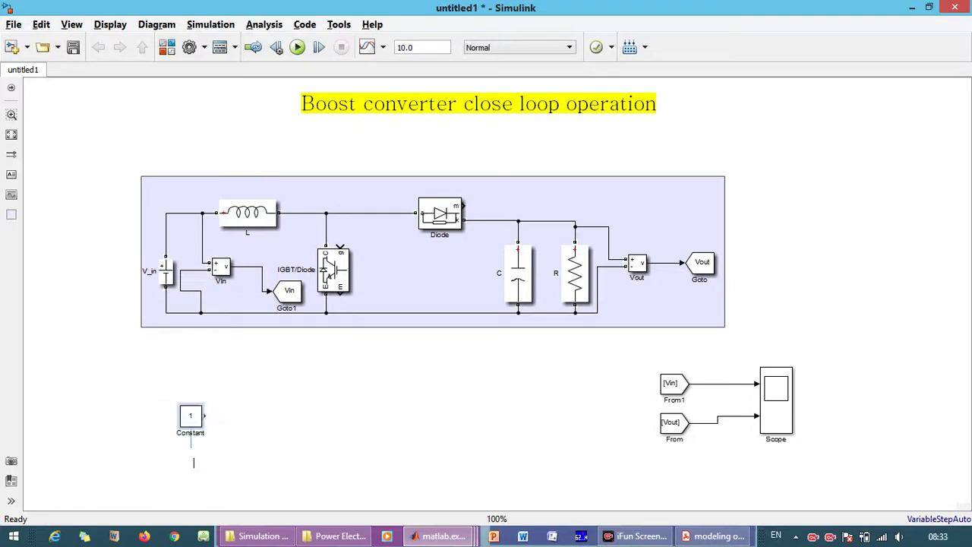
double_click(191, 416)
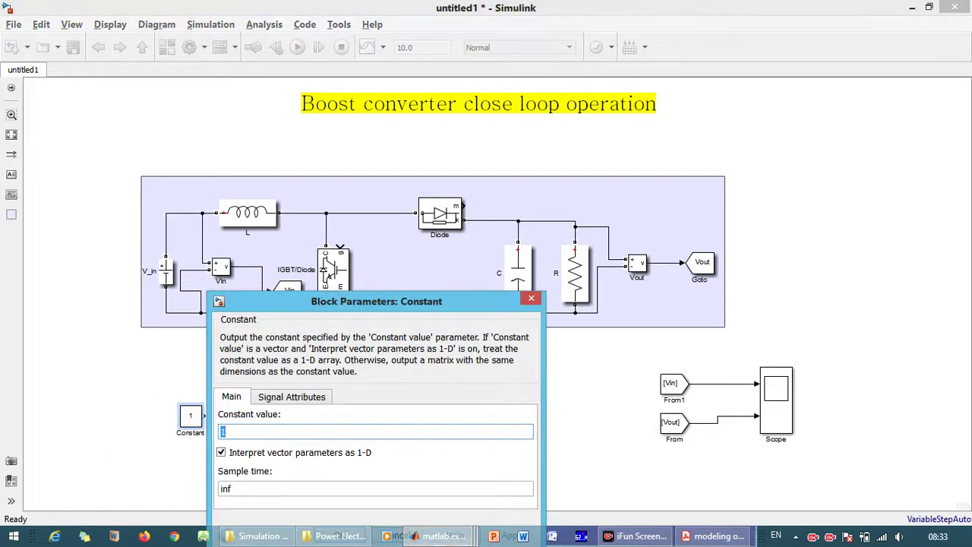
key(Escape)
double_click(191, 415)
text(500)
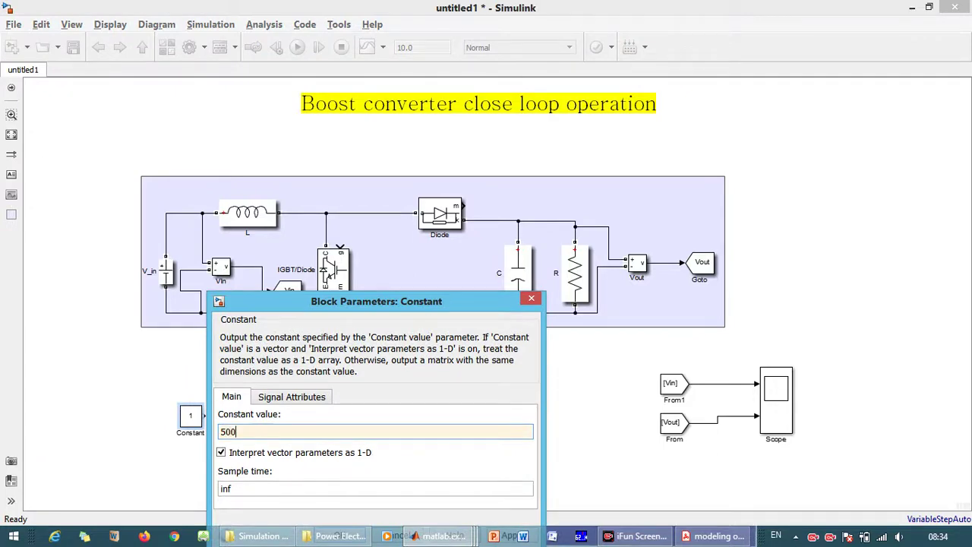
key(Return)
drag(190, 415, 165, 394)
key(Escape)
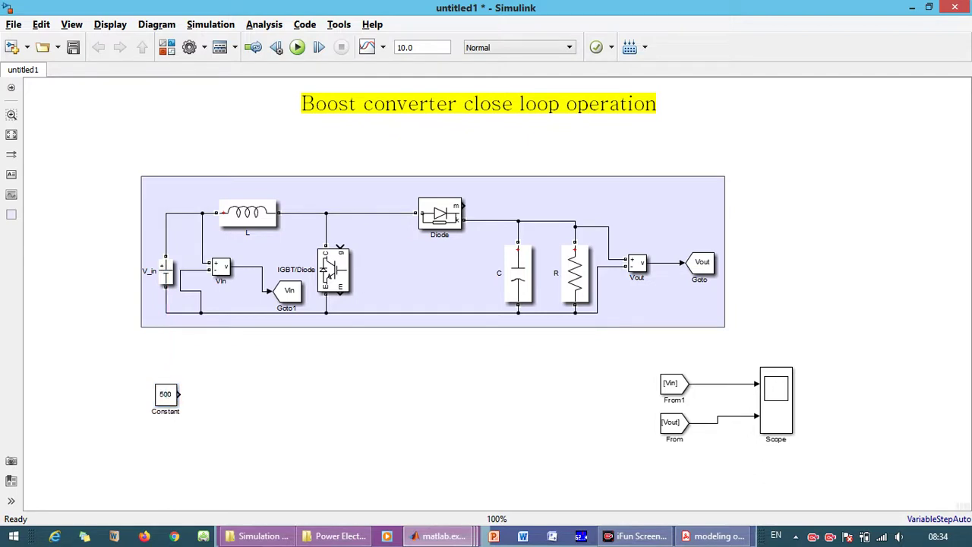
Copy the Vout From block below the Constant block and add a Sum block to the right of them.
drag(675, 423, 166, 444)
click(346, 397)
text(s)
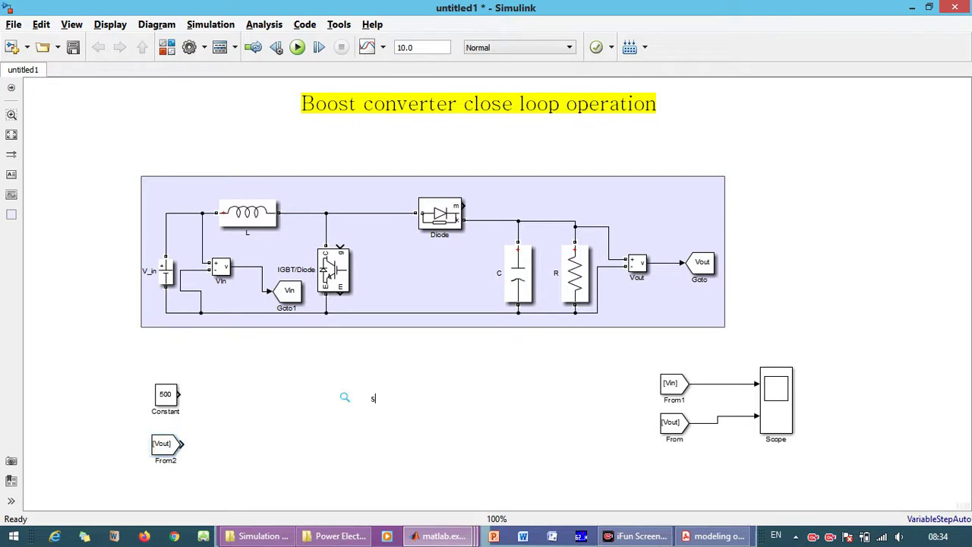
text(um)
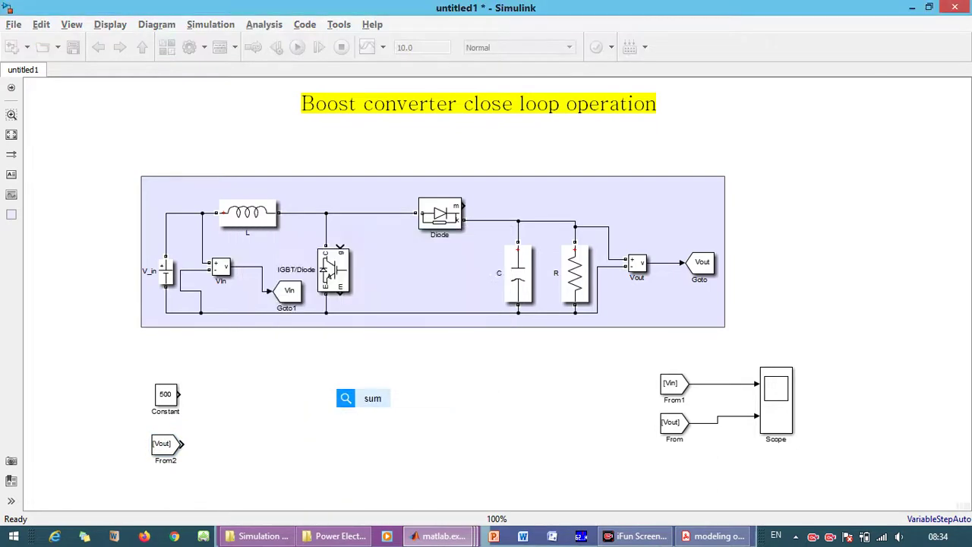
key(Return)
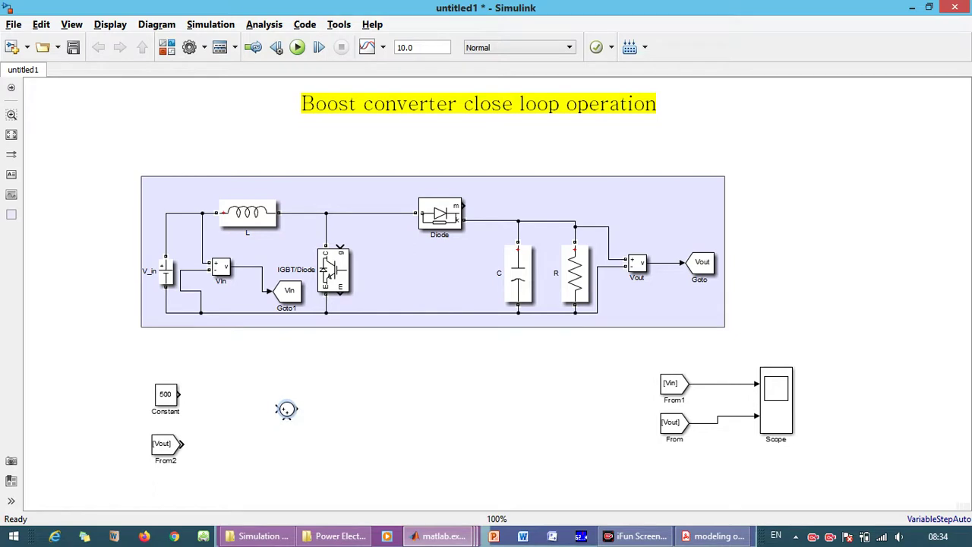
Set the Sum block's list of signs to |+- so the second input is subtracted.
double_click(287, 408)
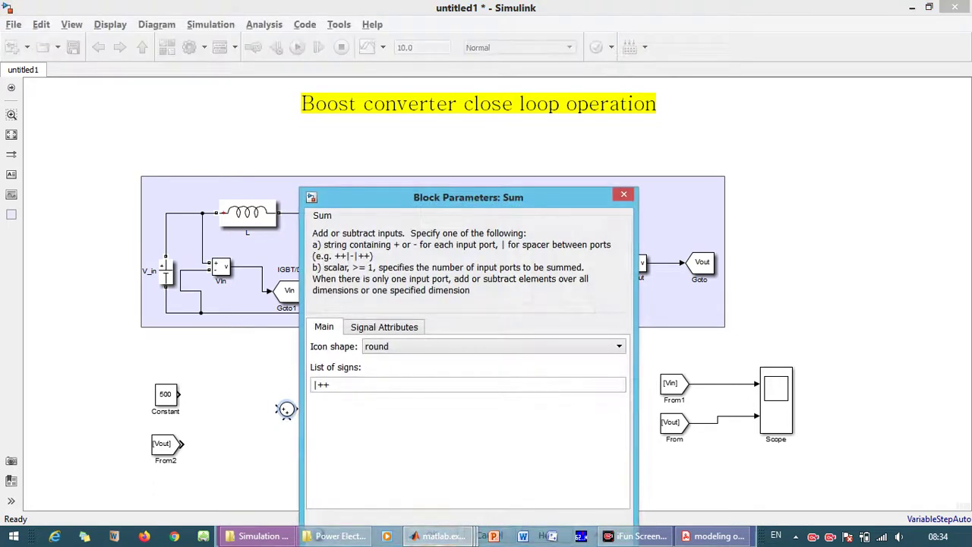
key(Right)
key(BackSpace)
text(-)
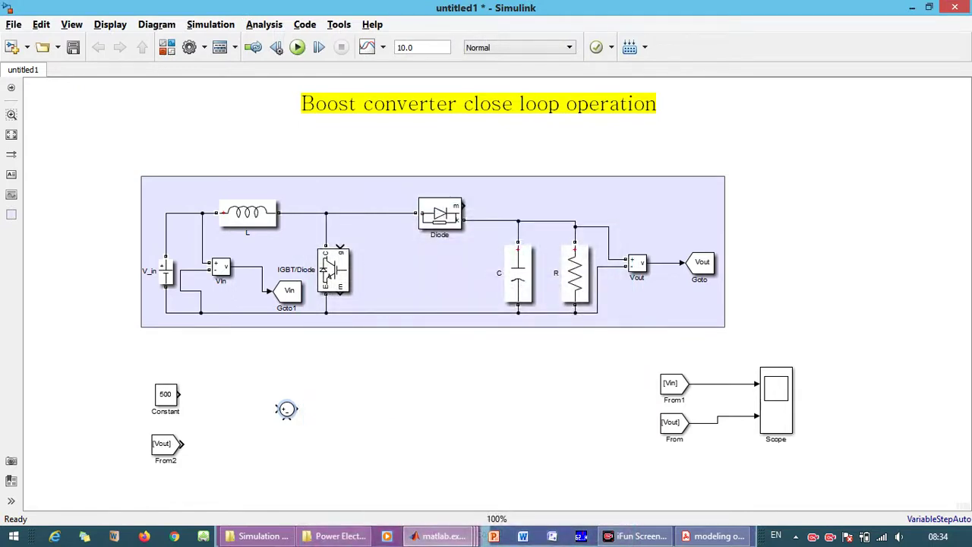
Connect the Constant to the Sum's plus input and the Vout From block to its minus input, then shift the Sum closer to the Constant.
drag(277, 409, 179, 394)
drag(286, 417, 183, 443)
click(287, 409)
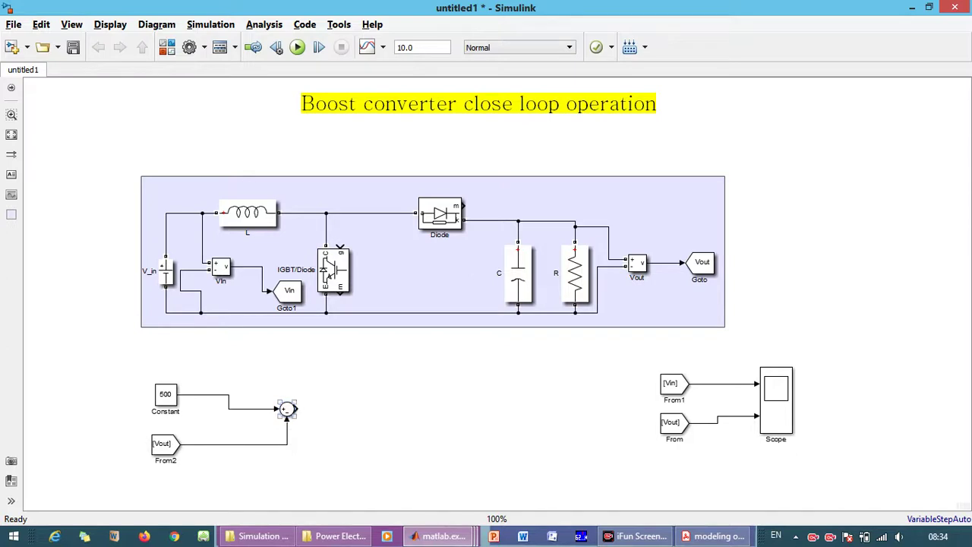
drag(288, 408, 255, 398)
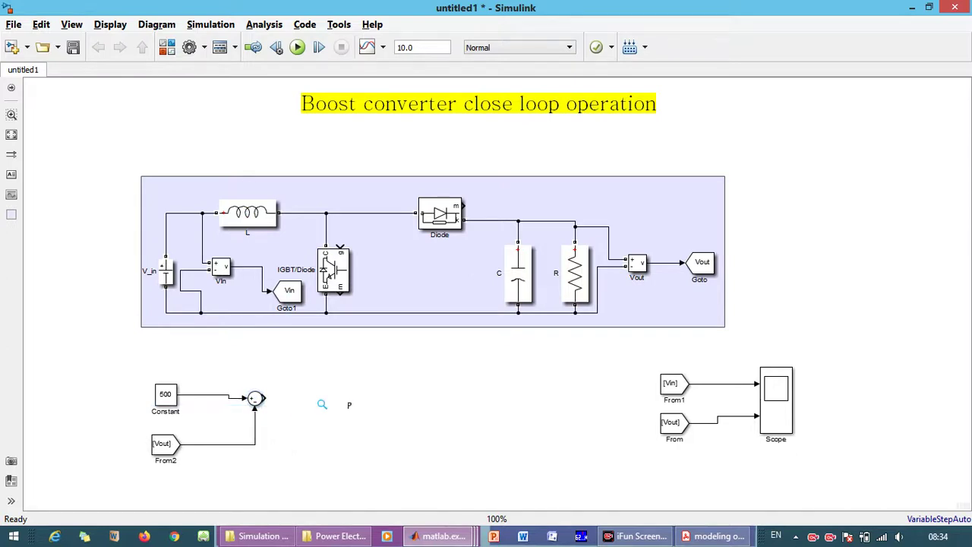
Add a PID Controller block to the right of the Sum and connect it to the Sum's output.
text(I)
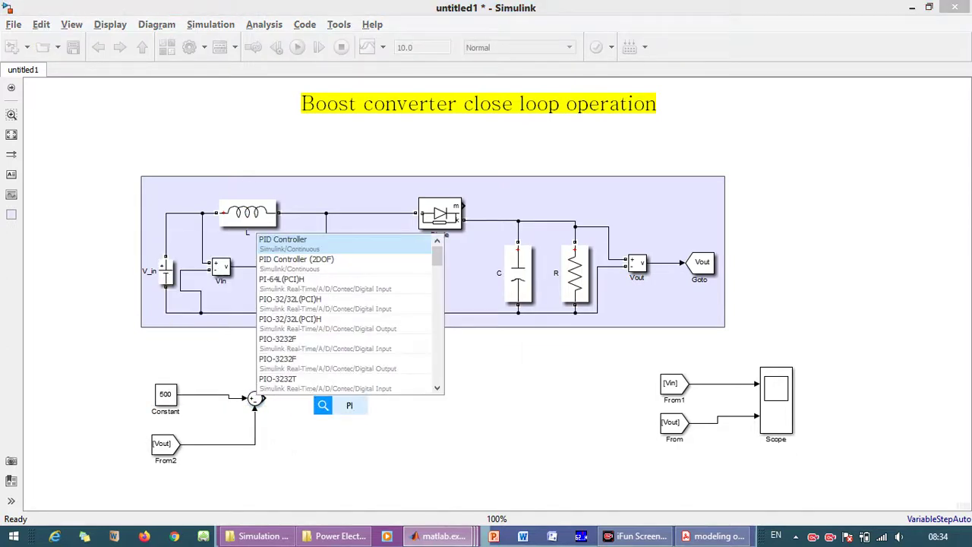
key(Return)
drag(350, 397, 333, 397)
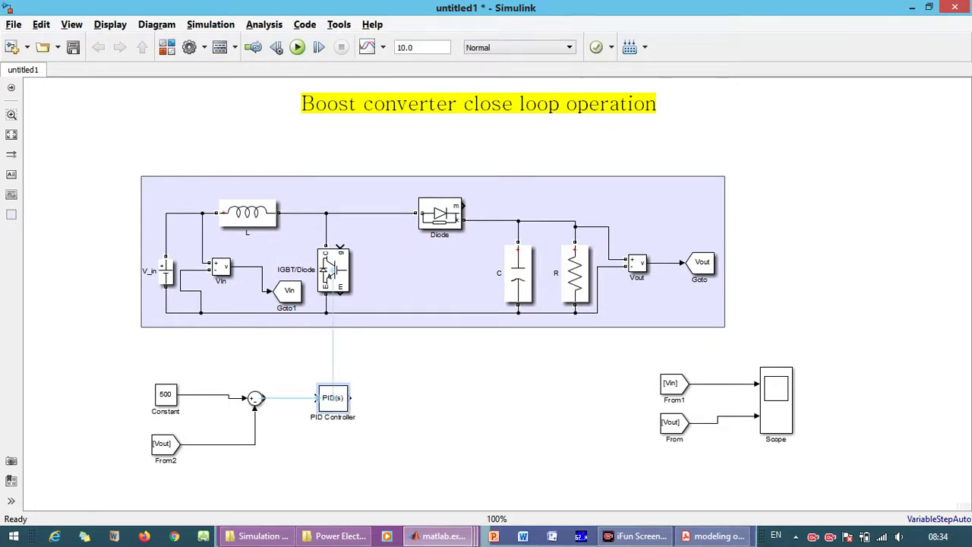
key(Escape)
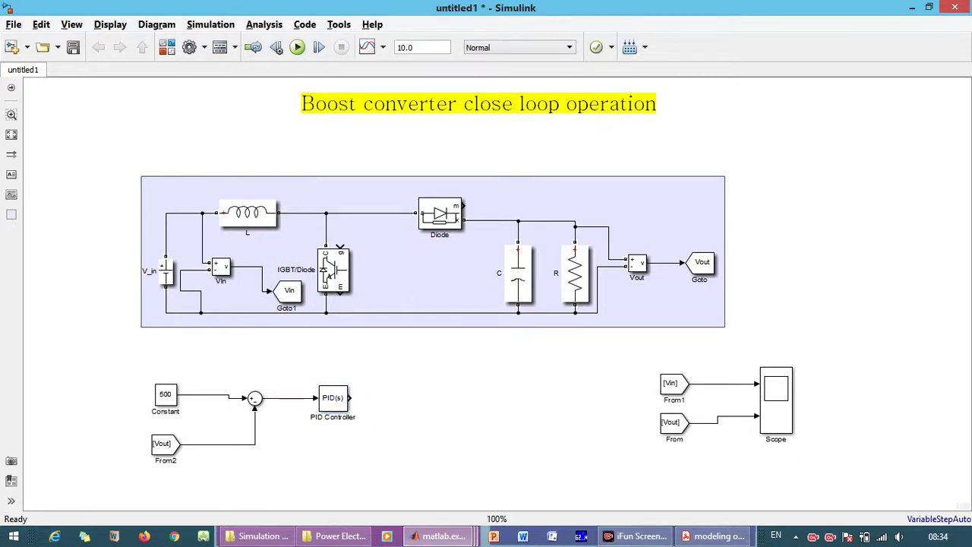
Add a PWM Generator (DC-DC) block to the right of the PID Controller and connect the controller's output to its D input.
text(PWM)
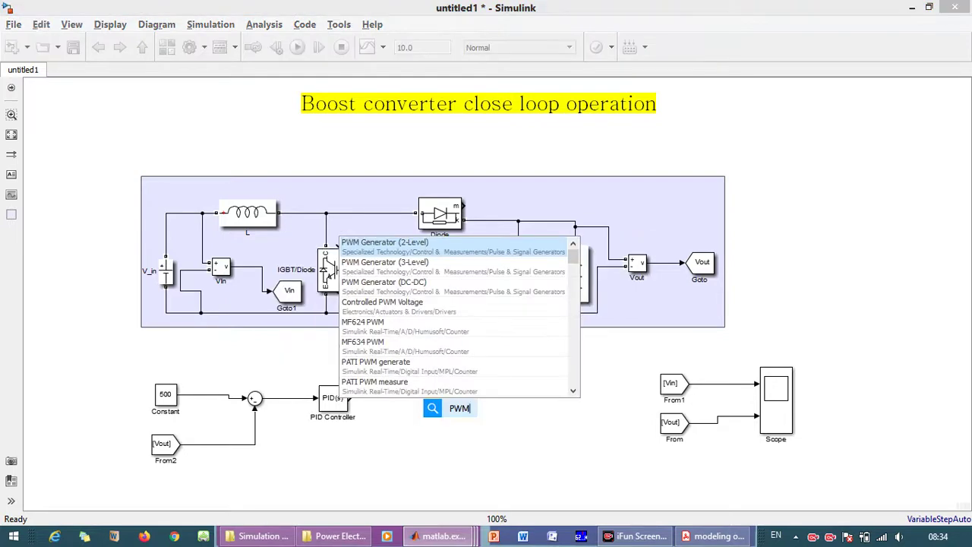
key(Down)
key(Down)
key(Return)
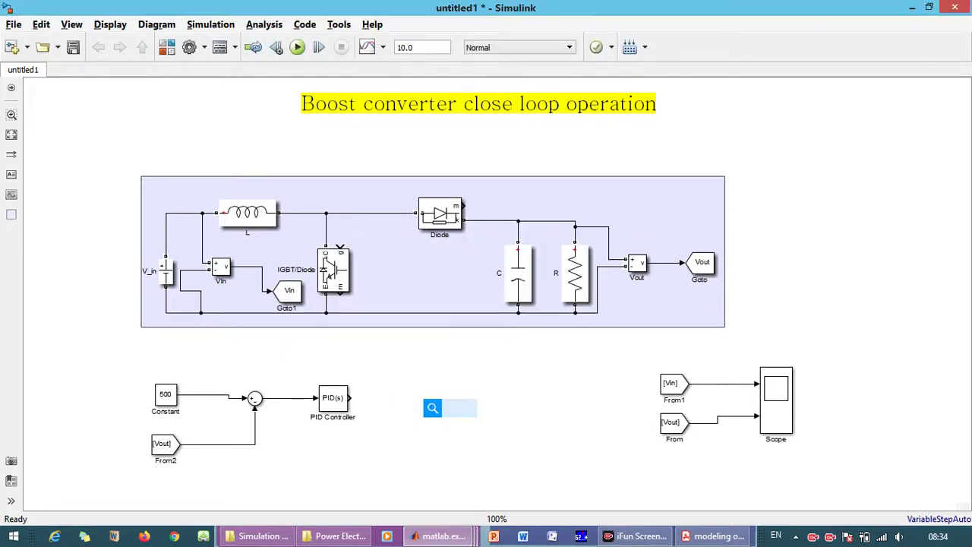
key(Return)
drag(435, 412, 420, 405)
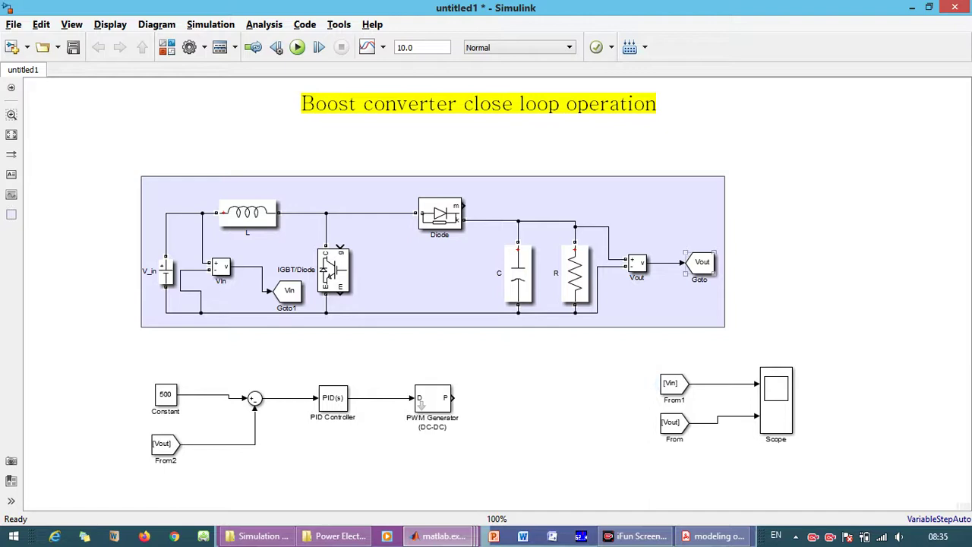
Copy the Vout Goto block onto the PWM Generator's output and set the copy's tag to PWM.
drag(700, 263, 502, 397)
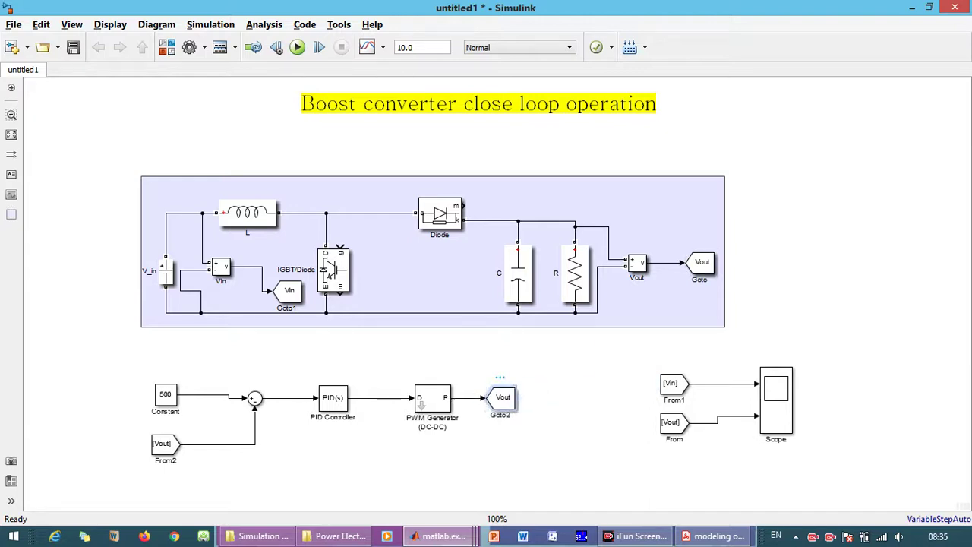
double_click(503, 397)
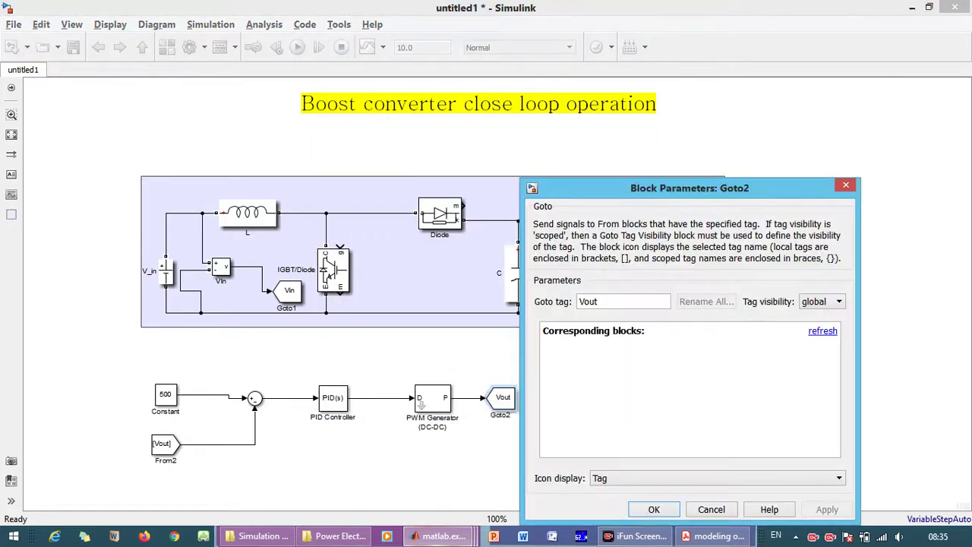
double_click(588, 301)
text(PWM)
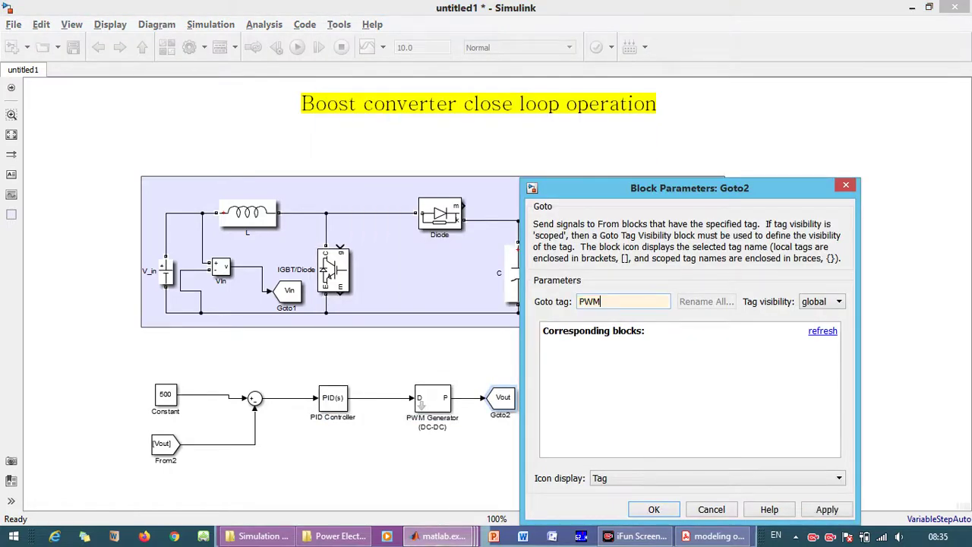
key(Return)
Add a From block for the PWM tag above the circuit area and connect it to the IGBT/Diode gate input.
click(502, 398)
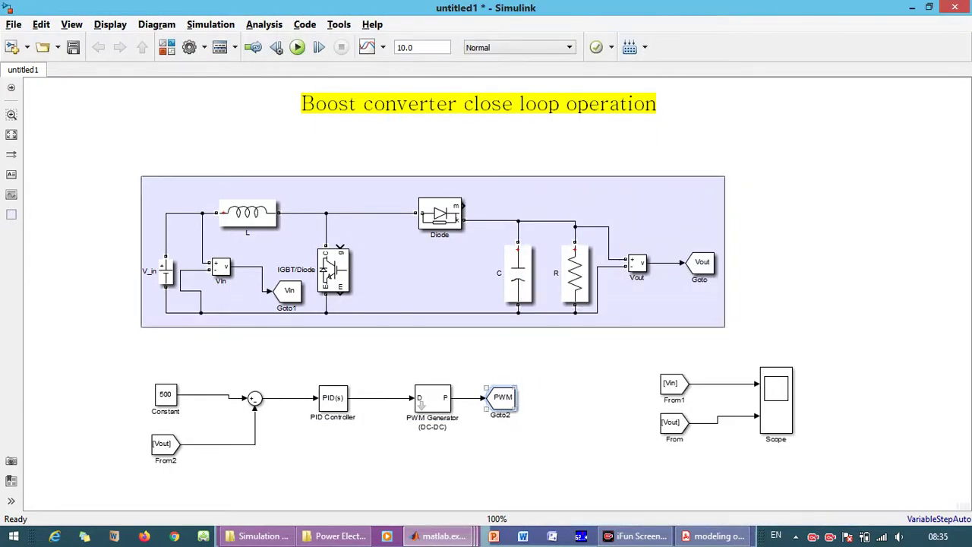
mouse_move(521, 397)
mouse_down()
mouse_move(396, 173)
mouse_move(322, 149)
mouse_move(339, 181)
mouse_move(340, 247)
mouse_up()
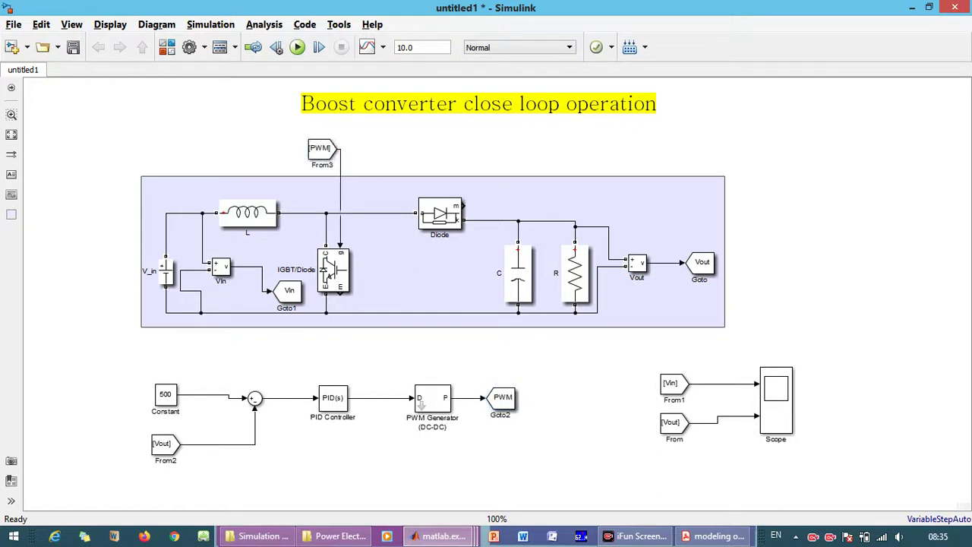
click(388, 262)
key(Escape)
Create an area around the control loop blocks, from the Constant and Vout From blocks to the PWM Goto block.
drag(124, 355, 540, 470)
mouse_move(556, 457)
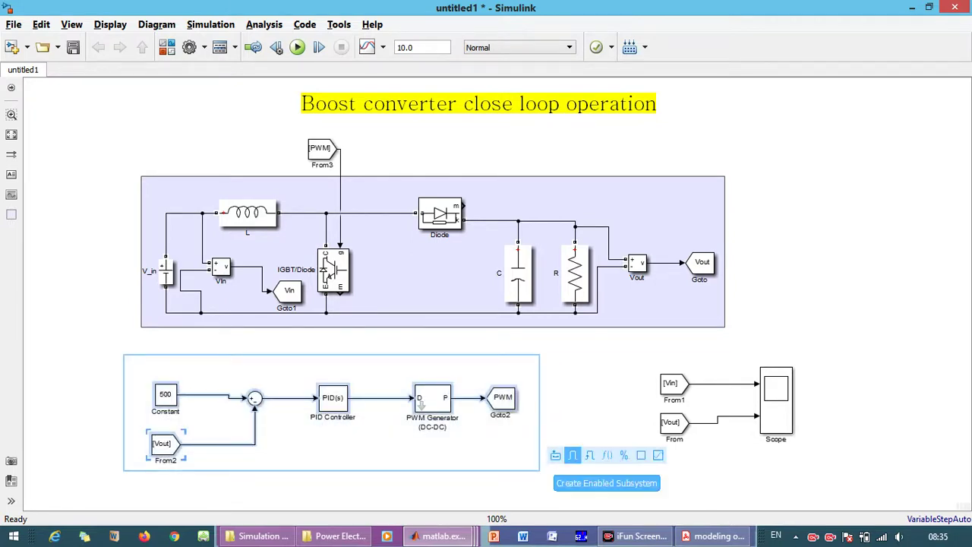
click(640, 454)
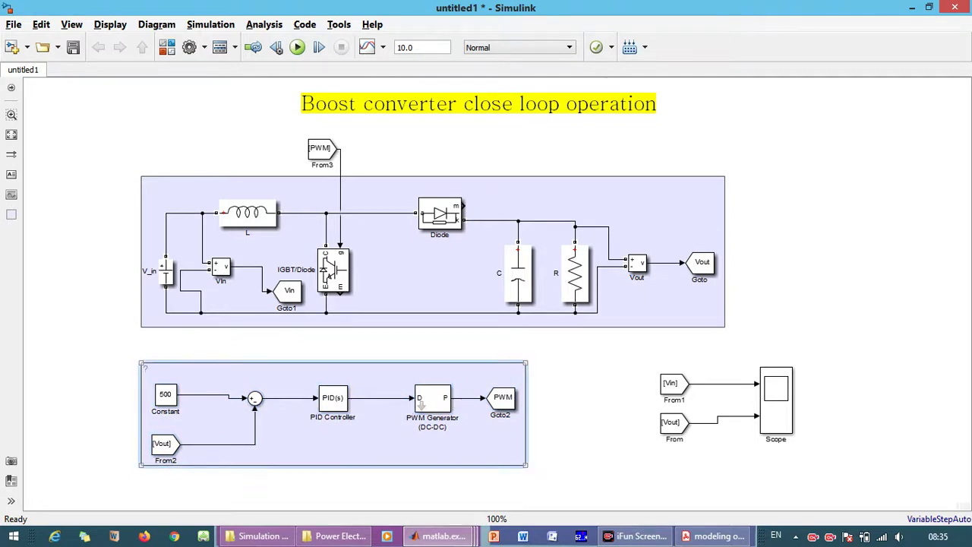
click(166, 395)
click(165, 443)
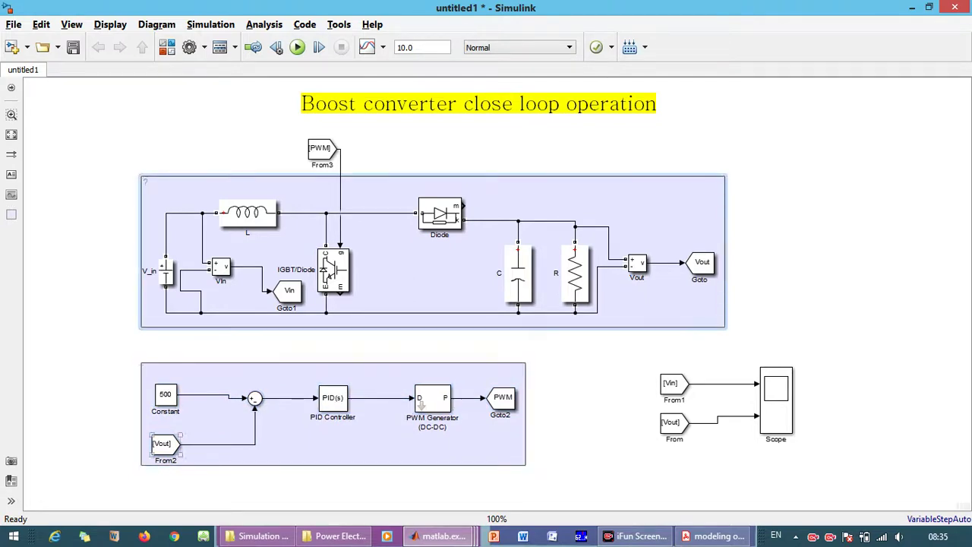
click(281, 425)
Set the PID Controller block to controller type PI with proportional gain 0.001 and integral gain 10.
click(333, 398)
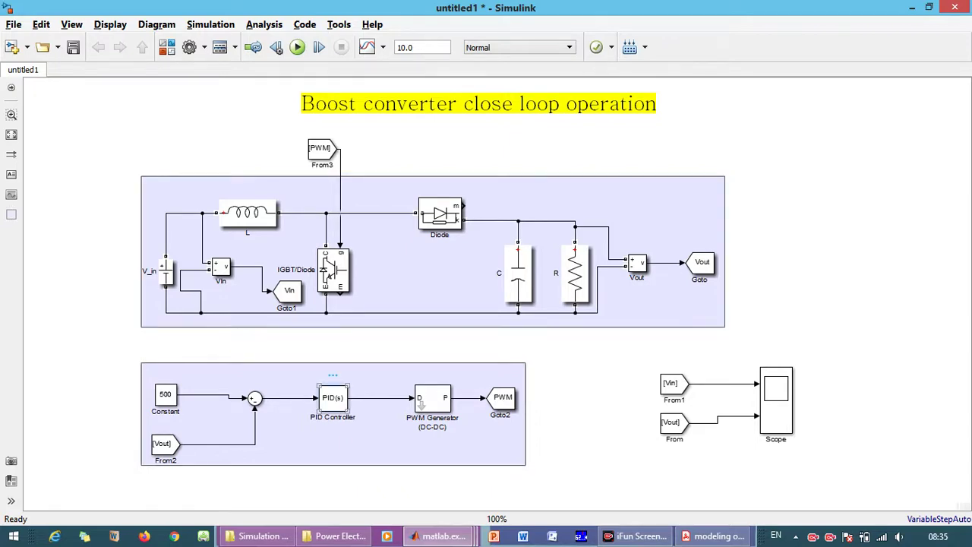
double_click(333, 398)
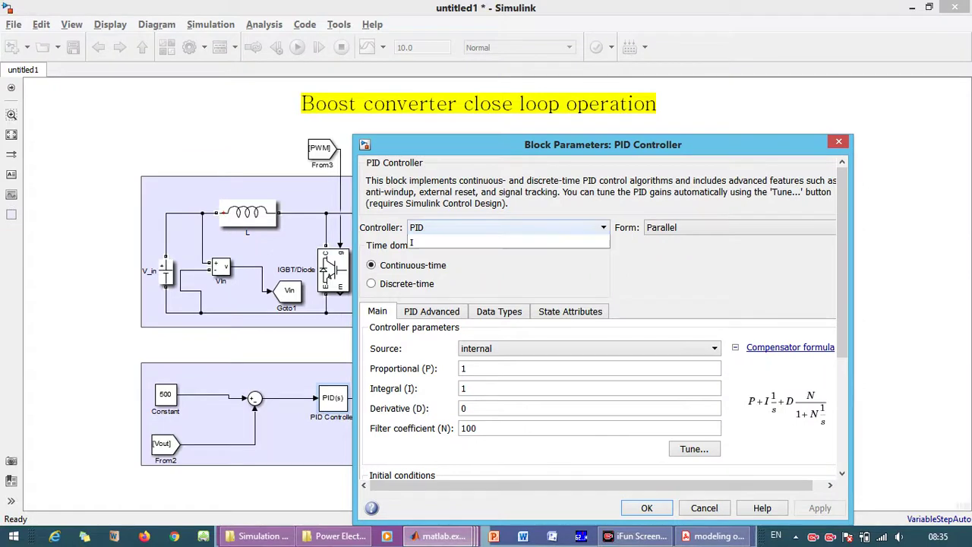
click(414, 245)
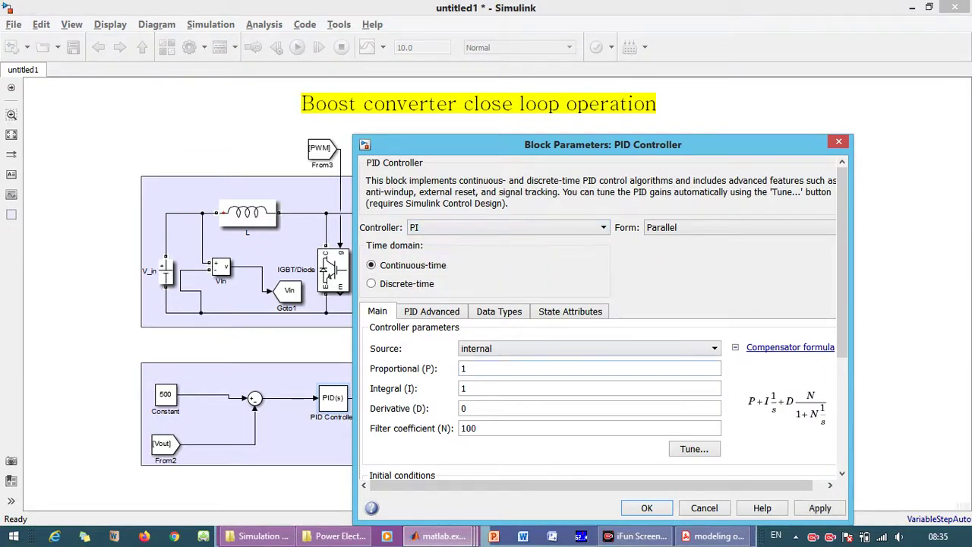
double_click(486, 368)
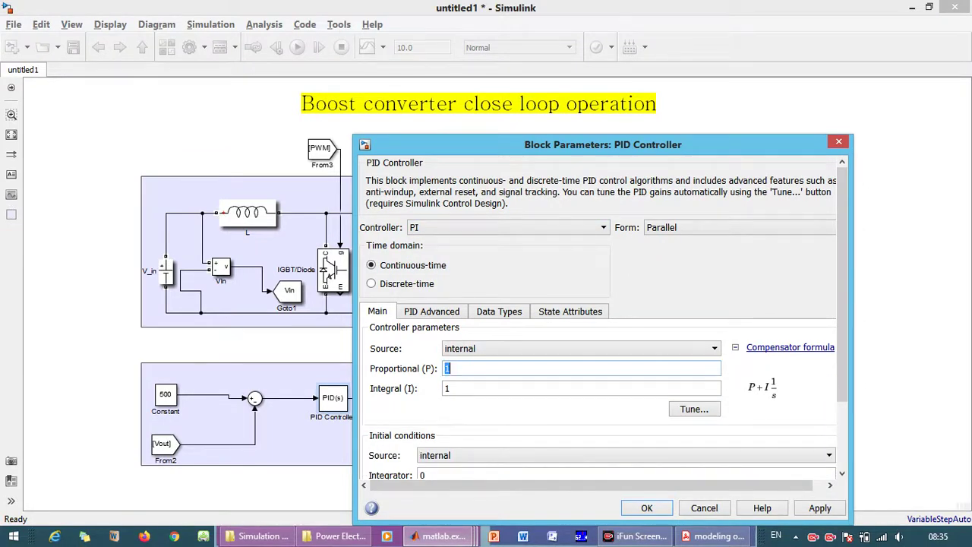
text(0.001)
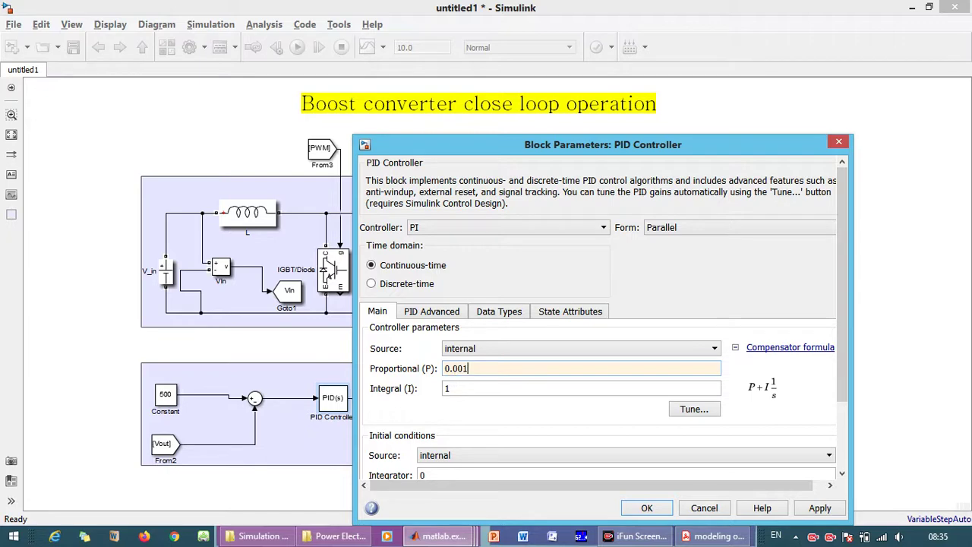
key(Tab)
text(10)
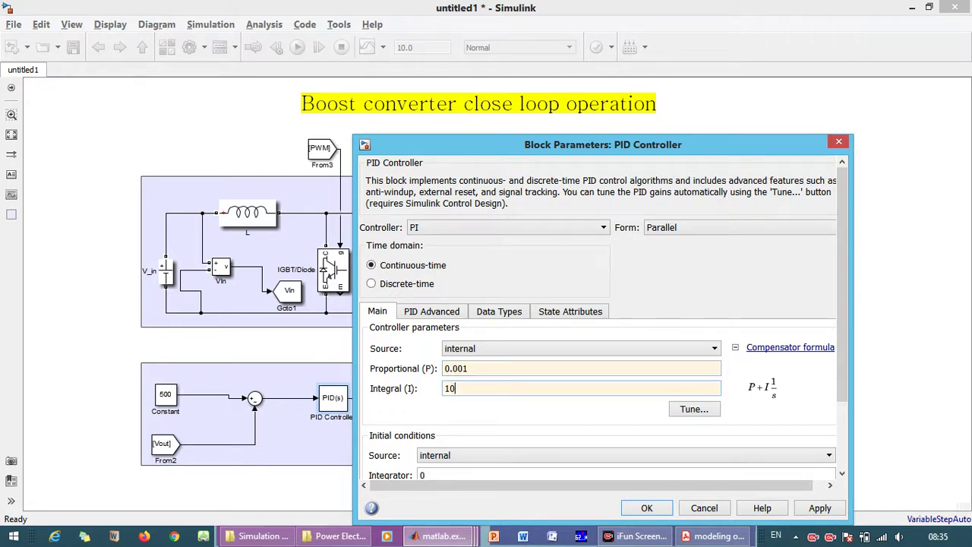
key(Return)
key(alt+a)
key(Return)
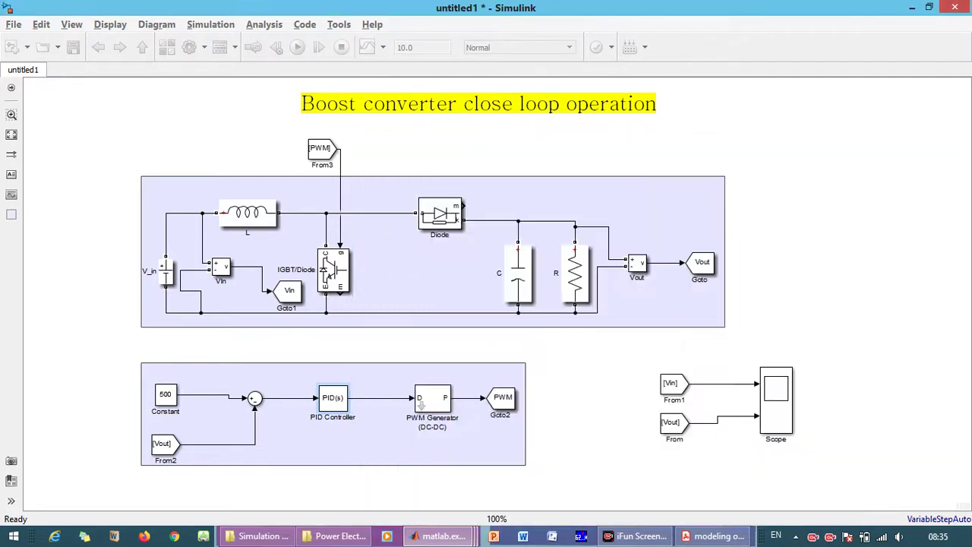
Set the switching frequency of the PWM Generator (DC-DC) block to 10000 Hz.
double_click(432, 397)
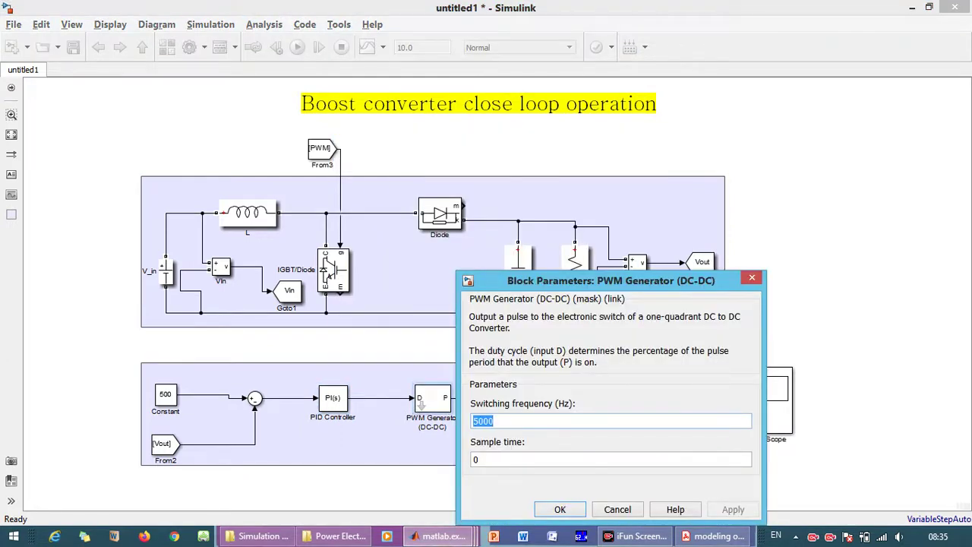
text(10000)
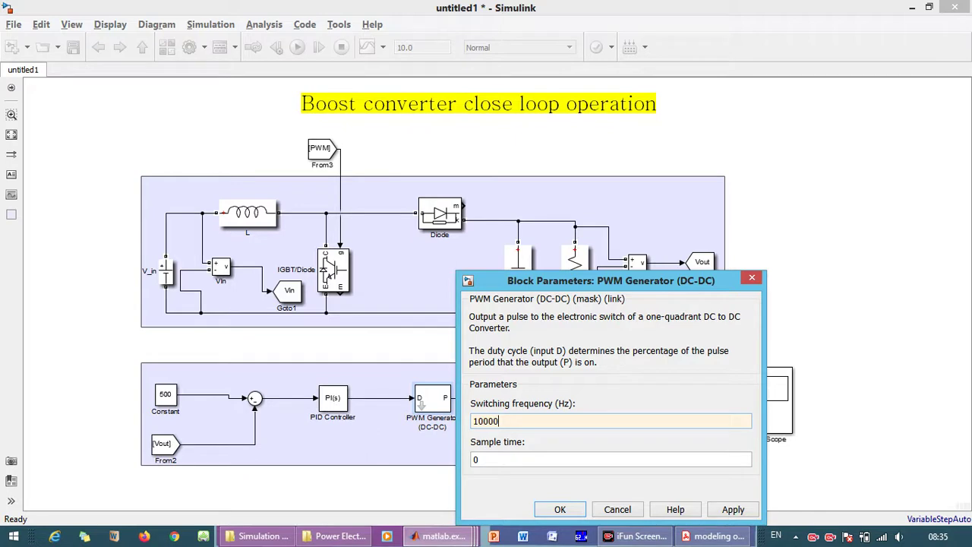
key(BackSpace)
key(Return)
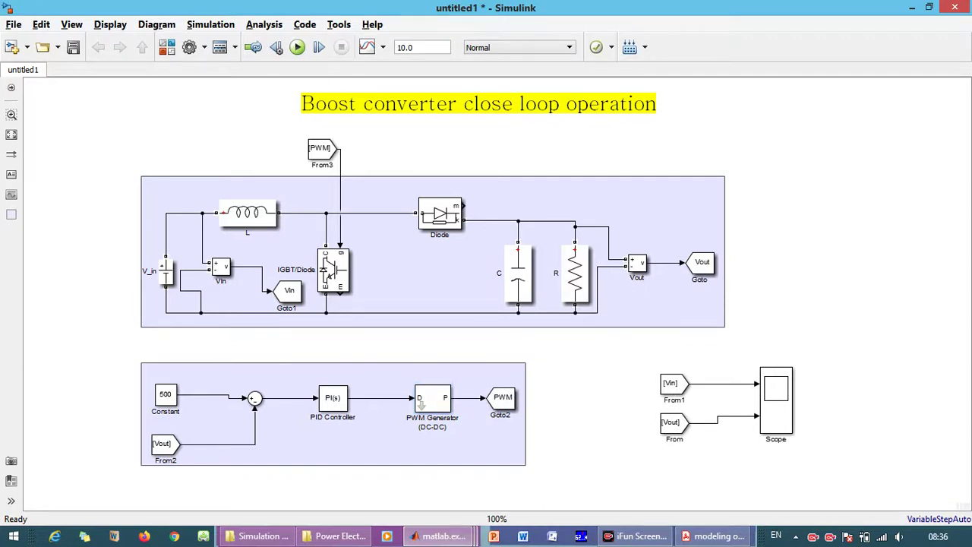
Add a powergui block above the circuit area and line it up with the area's left edge.
text(power)
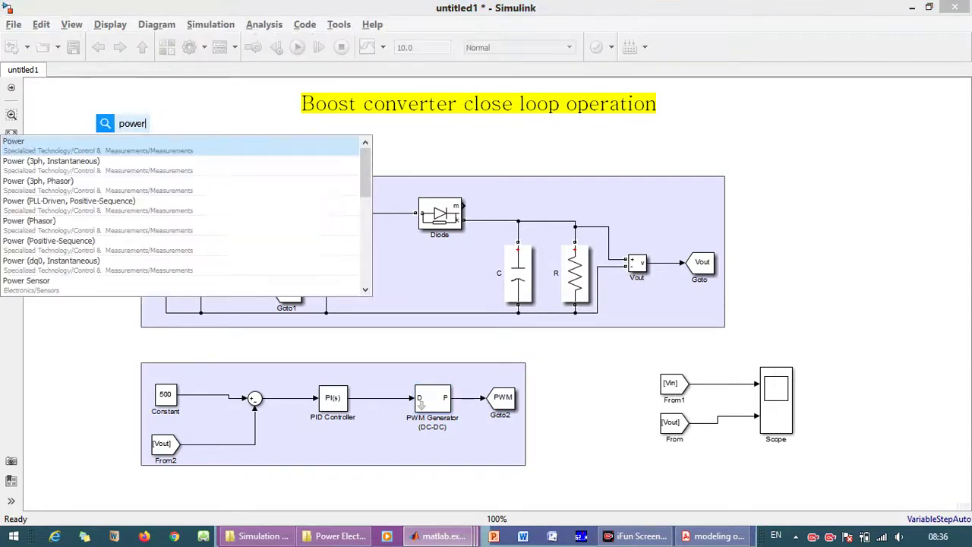
text(g)
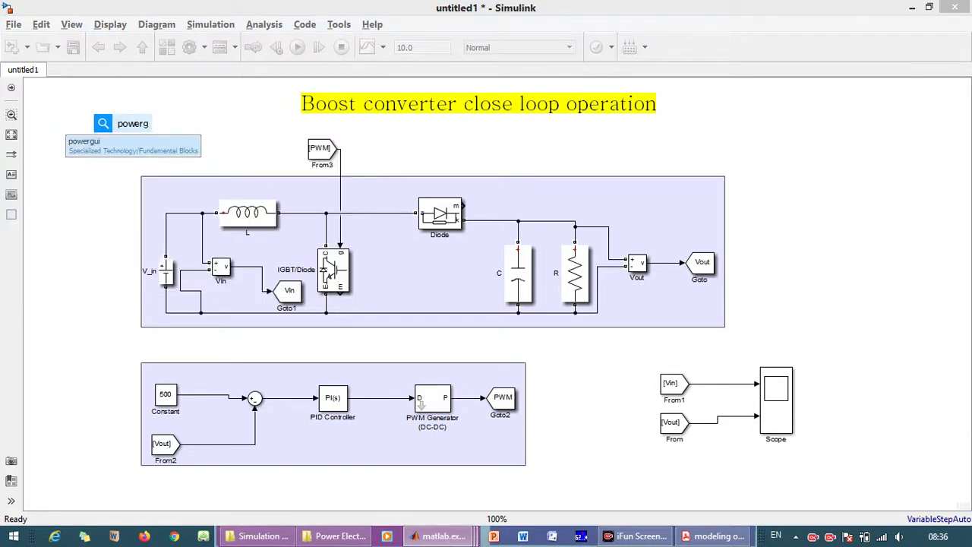
key(Return)
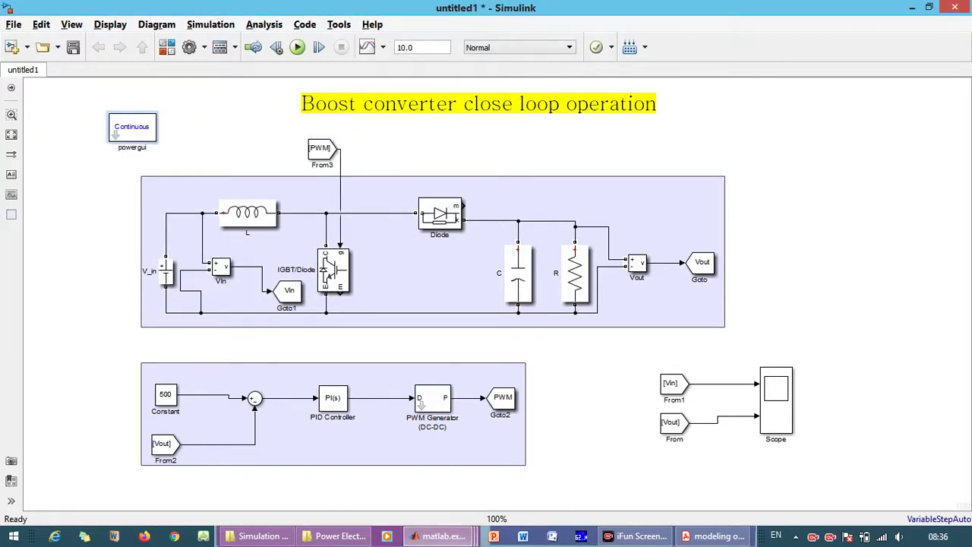
drag(132, 127, 164, 127)
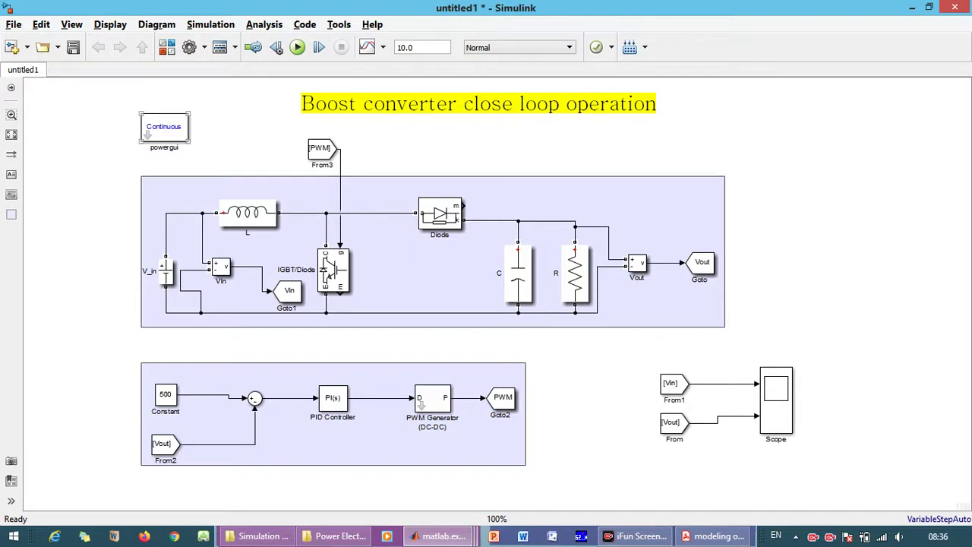
Set the powergui block to discrete simulation with the Tustin solver and a sample time of 10e-6 s.
double_click(164, 127)
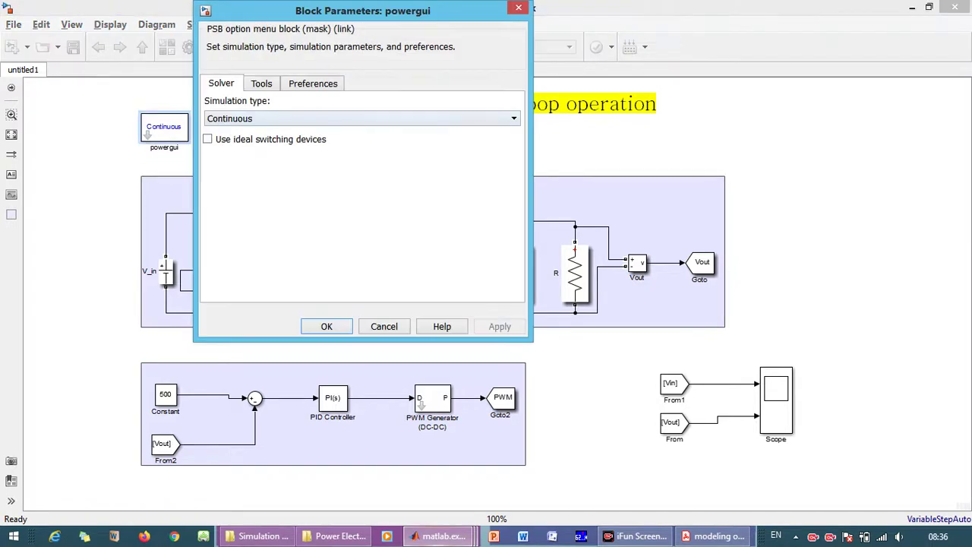
click(362, 118)
click(223, 143)
click(362, 157)
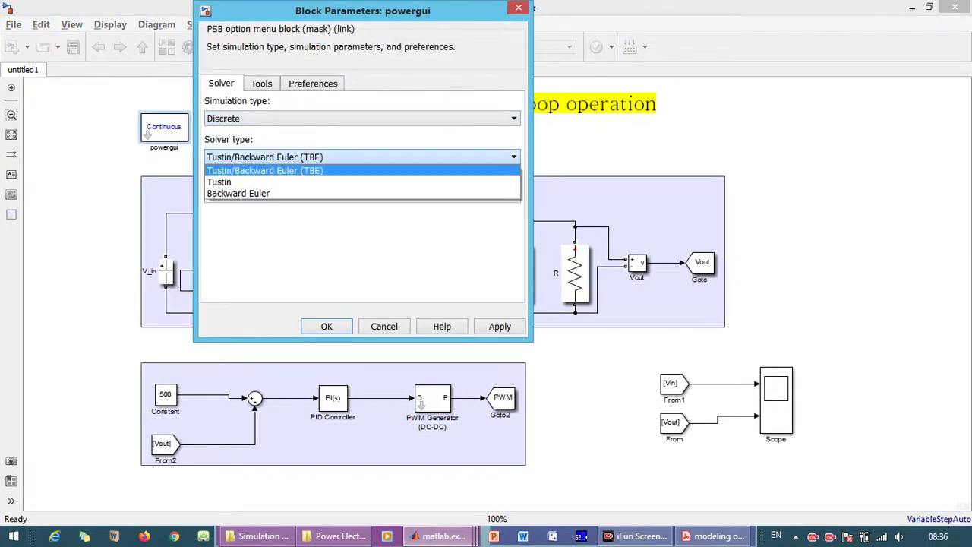
click(221, 180)
click(220, 195)
click(211, 196)
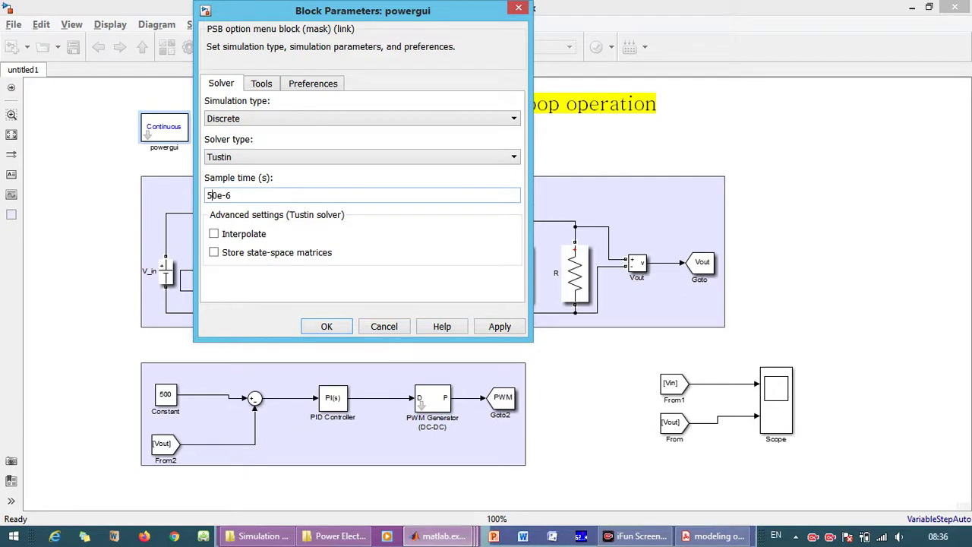
drag(212, 195, 207, 195)
text(1)
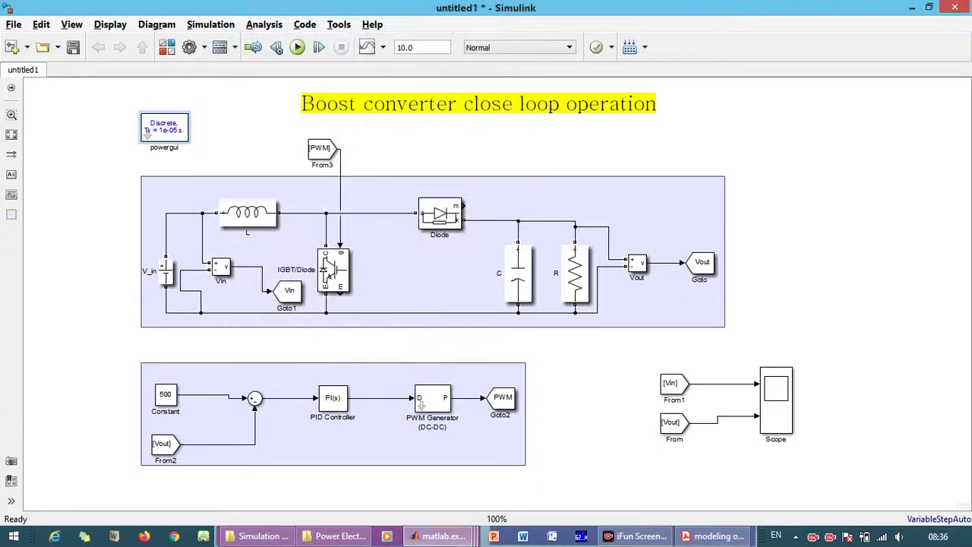
key(Return)
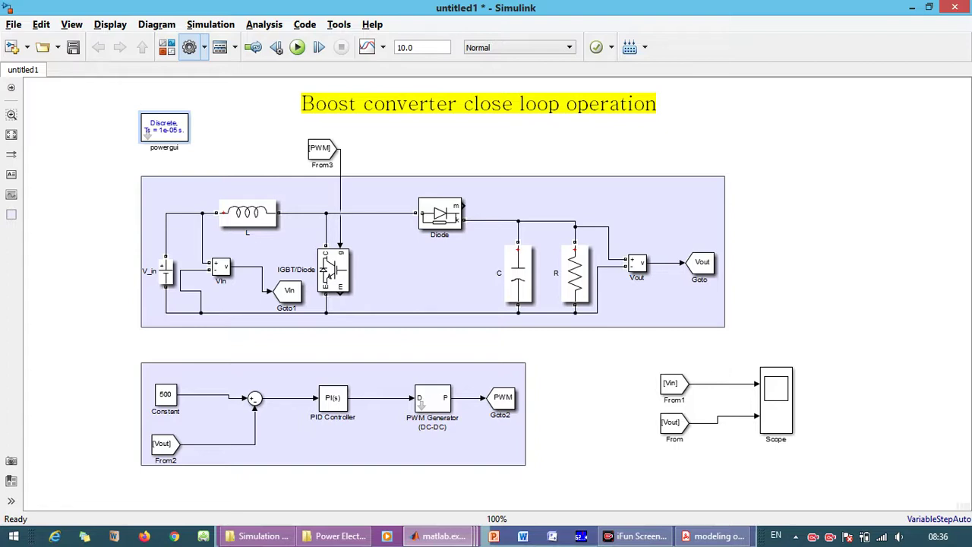
Configure the model's solver as Fixed-step with ode3 (Bogacki-Shampine).
click(189, 47)
click(463, 195)
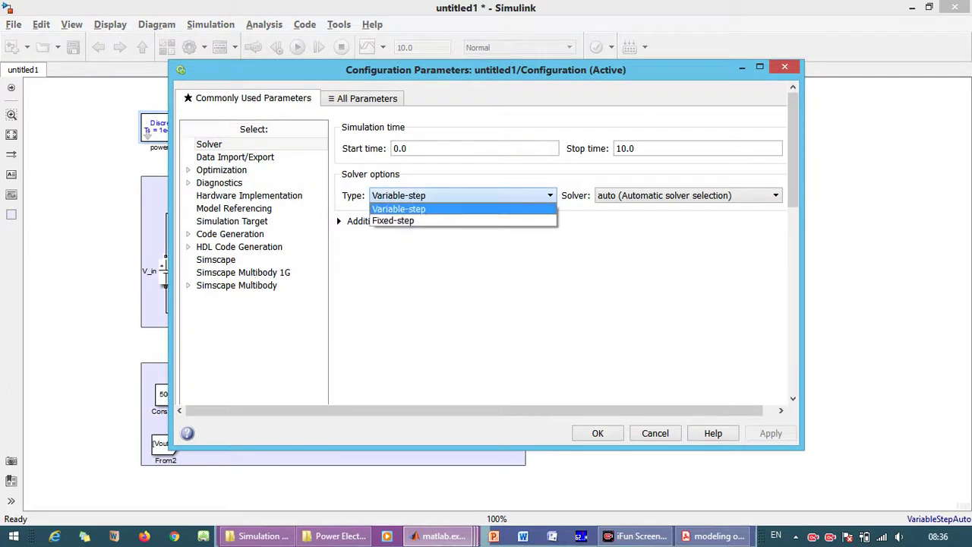
key(Down)
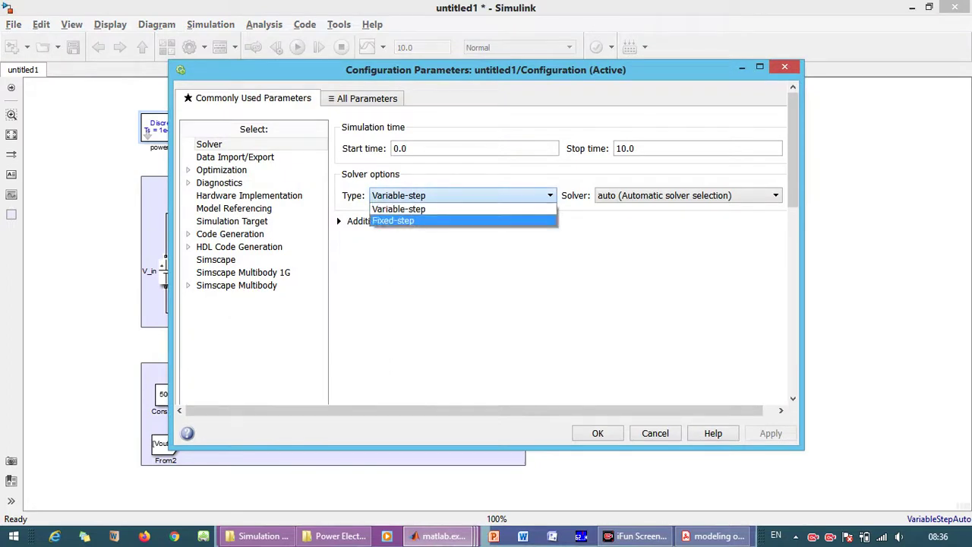
click(464, 220)
click(688, 195)
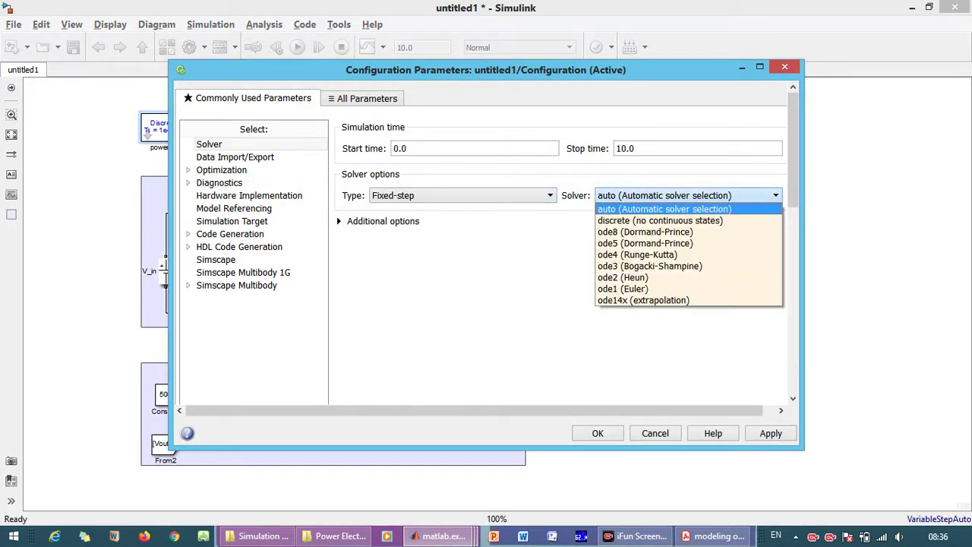
key(Down)
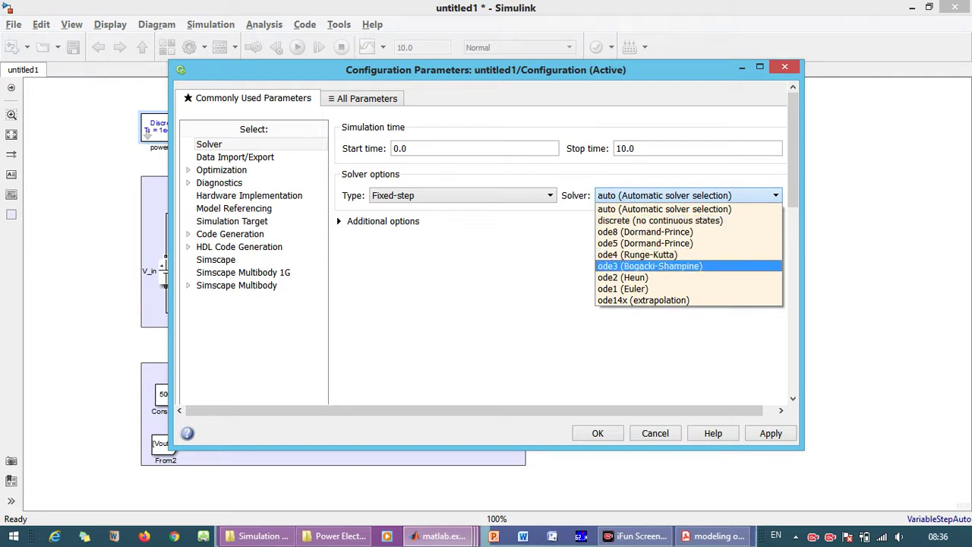
key(Return)
Set the solver's fixed-step size to 1e-5 and apply the configuration.
key(Tab)
key(space)
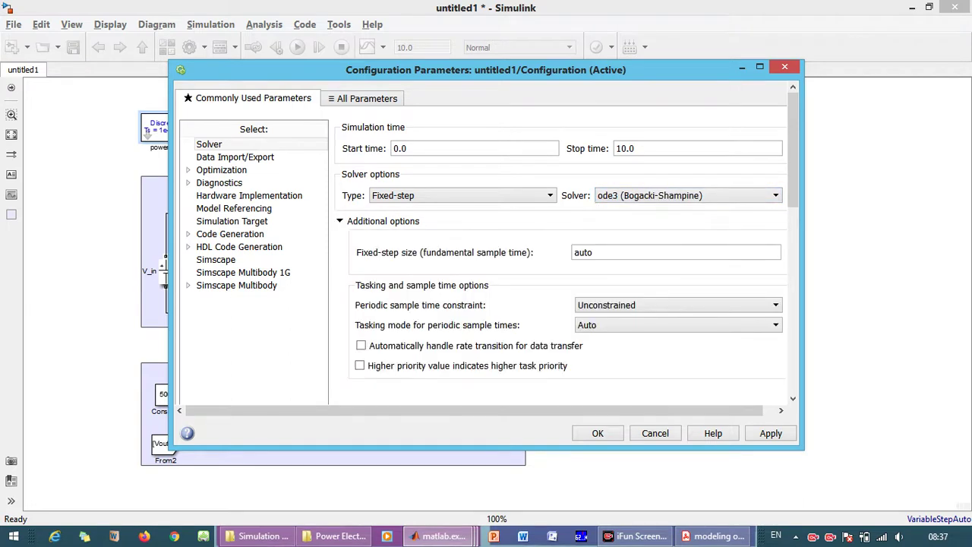
key(Tab)
text(1e-)
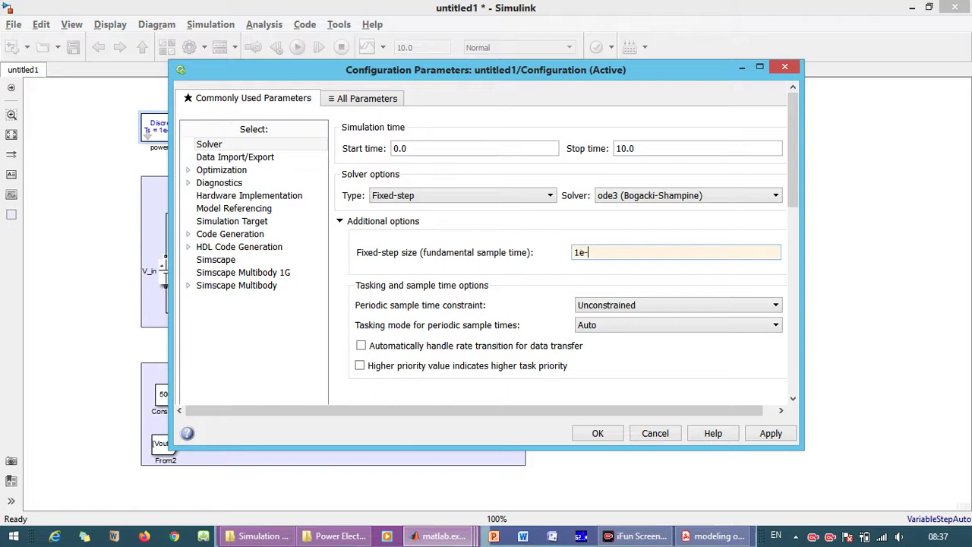
text(3)
key(BackSpace)
text(5)
click(771, 433)
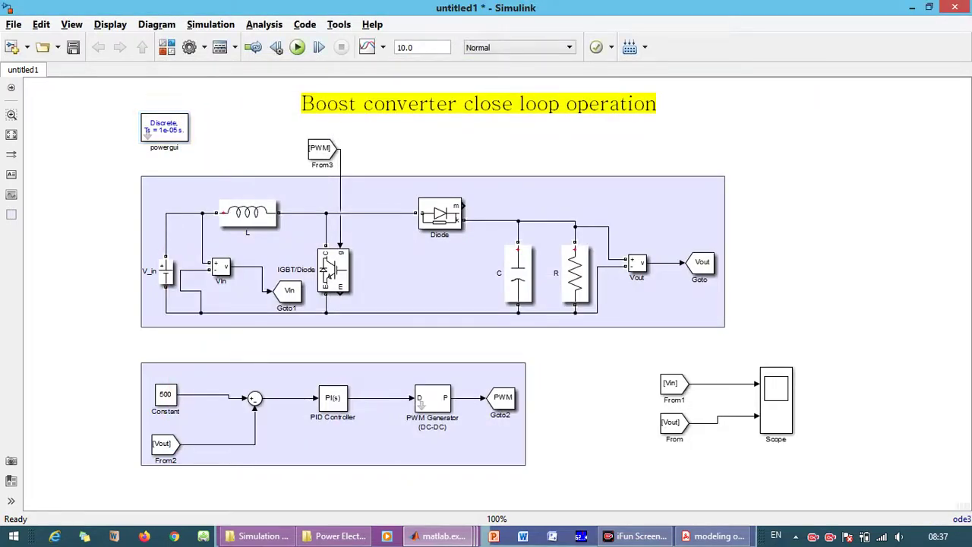
Set the simulation stop time to 1 and run the model while viewing the input and output voltages on the scope.
double_click(406, 47)
text(1)
click(776, 401)
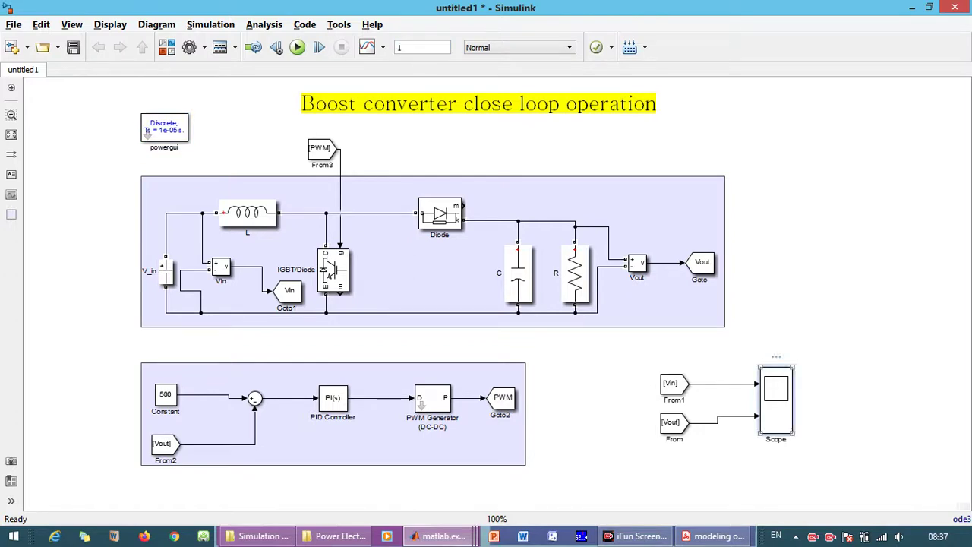
double_click(776, 401)
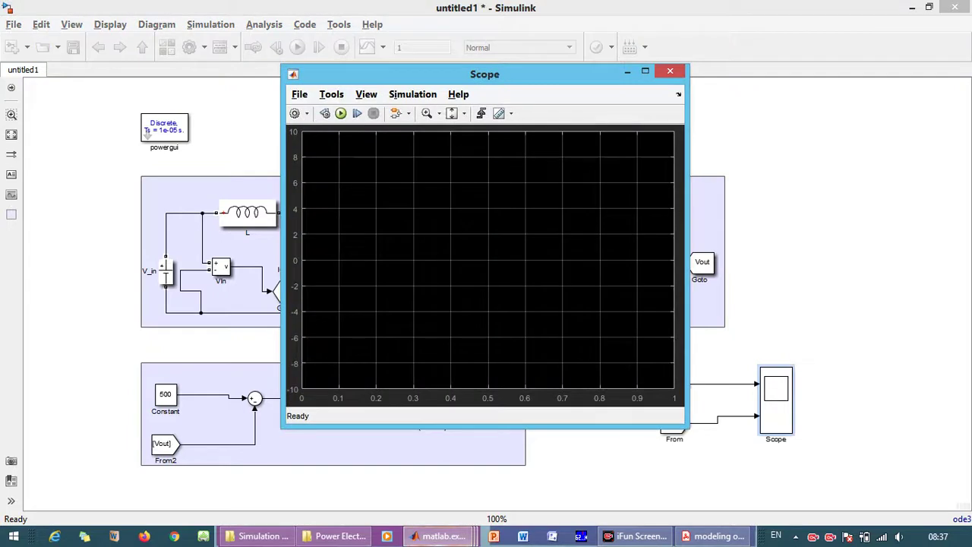
click(341, 113)
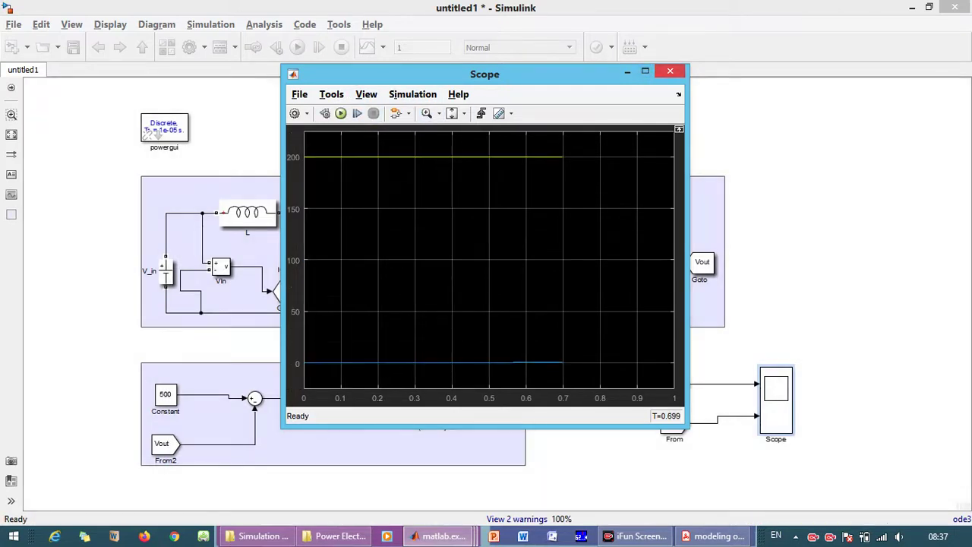
click(670, 71)
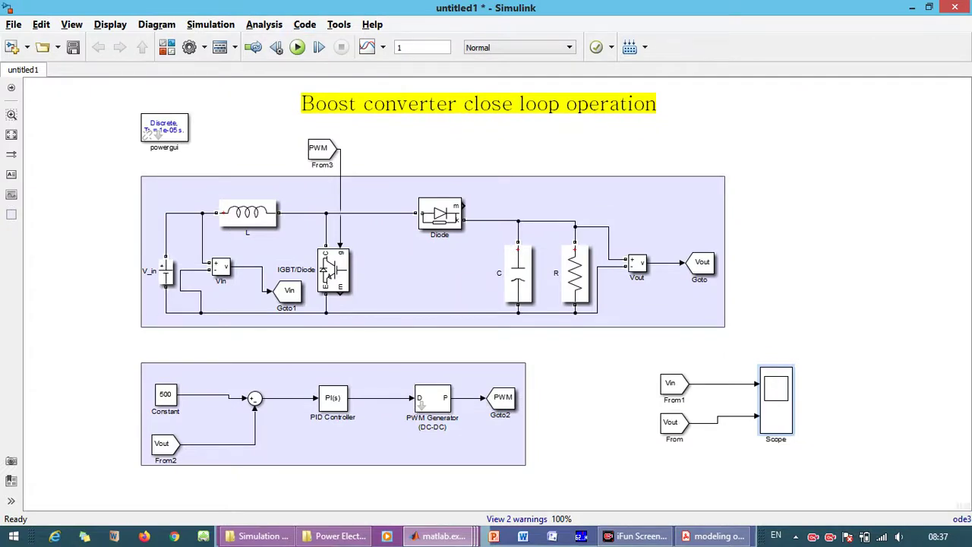
Insert a Gain block between the PID Controller and the PWM Generator and set its gain to 1/500.
click(560, 404)
text(gain)
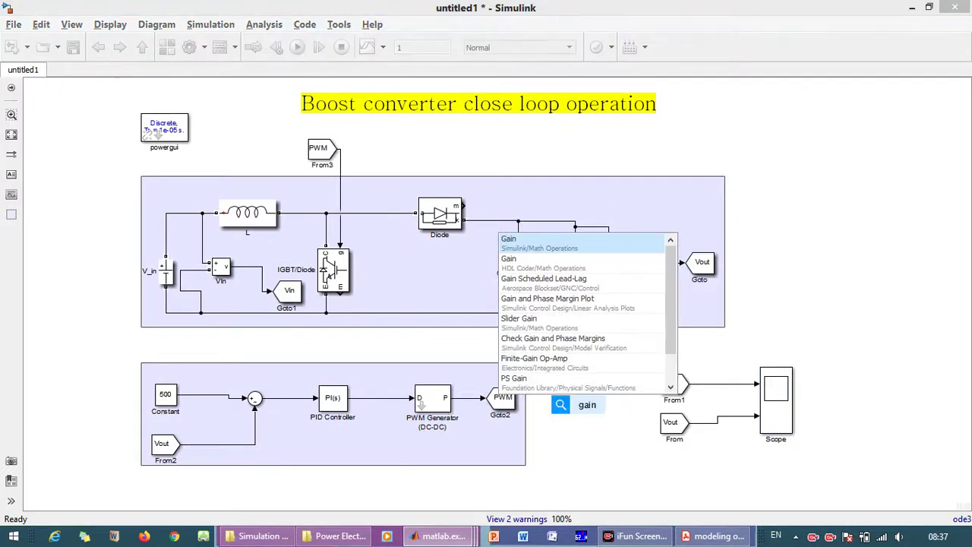
key(Return)
drag(584, 408, 379, 398)
double_click(379, 398)
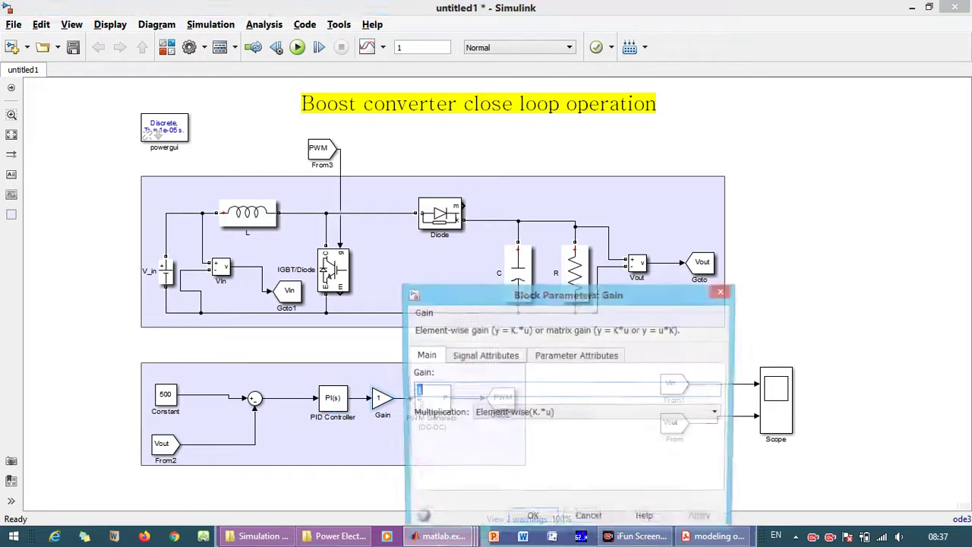
text(1/500)
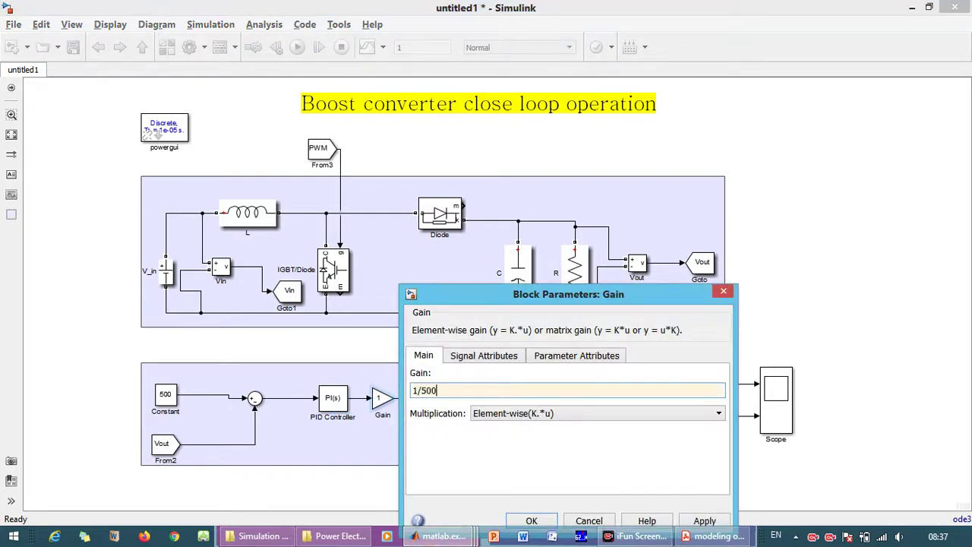
key(Return)
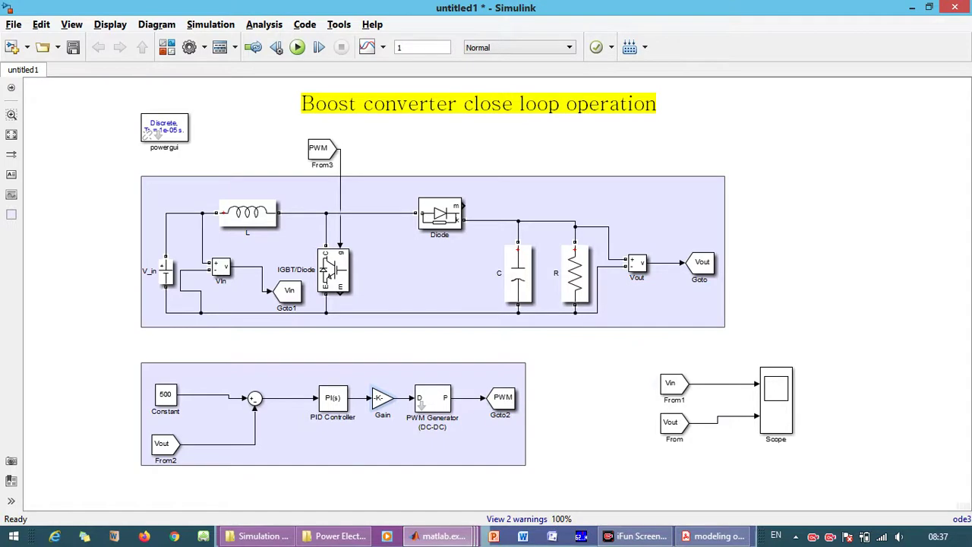
Rerun the simulation with the scope maximized and examine the voltage response with the gain in the loop.
double_click(776, 400)
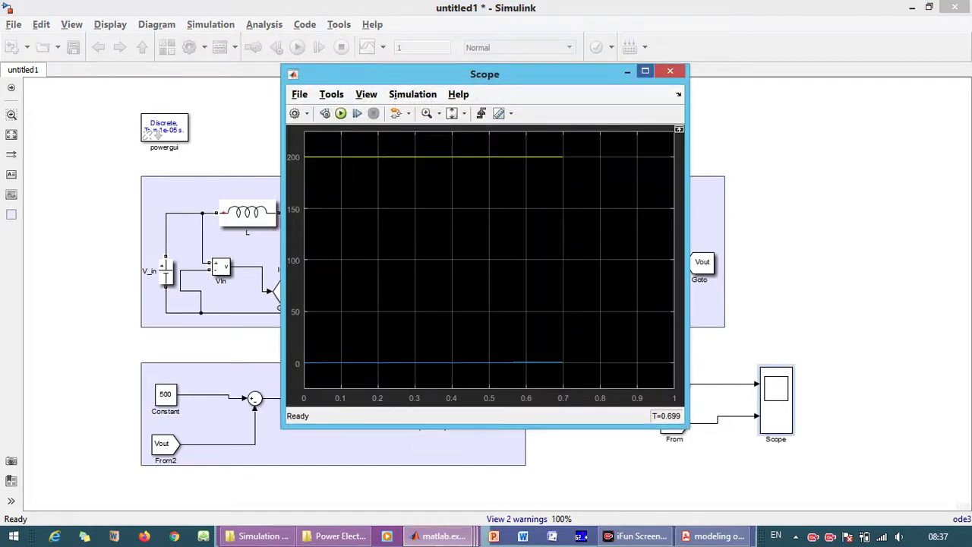
click(644, 71)
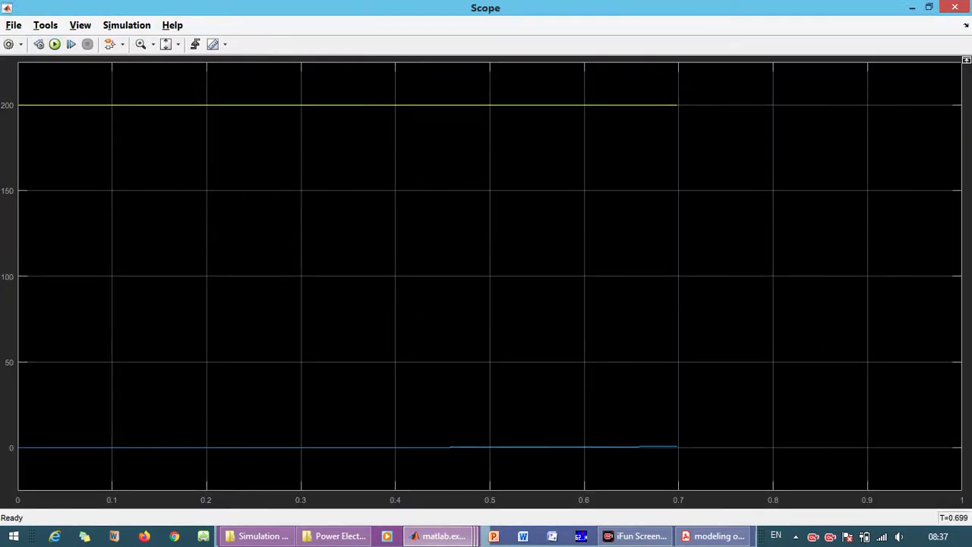
click(55, 44)
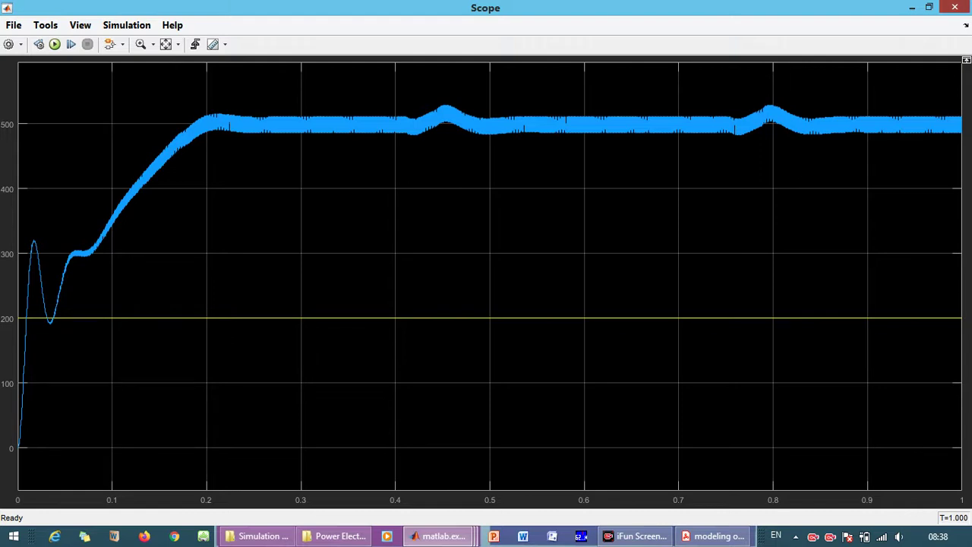
click(954, 7)
Set the PWM Generator (DC-DC) block's switching frequency to 10000 Hz.
click(433, 398)
double_click(433, 398)
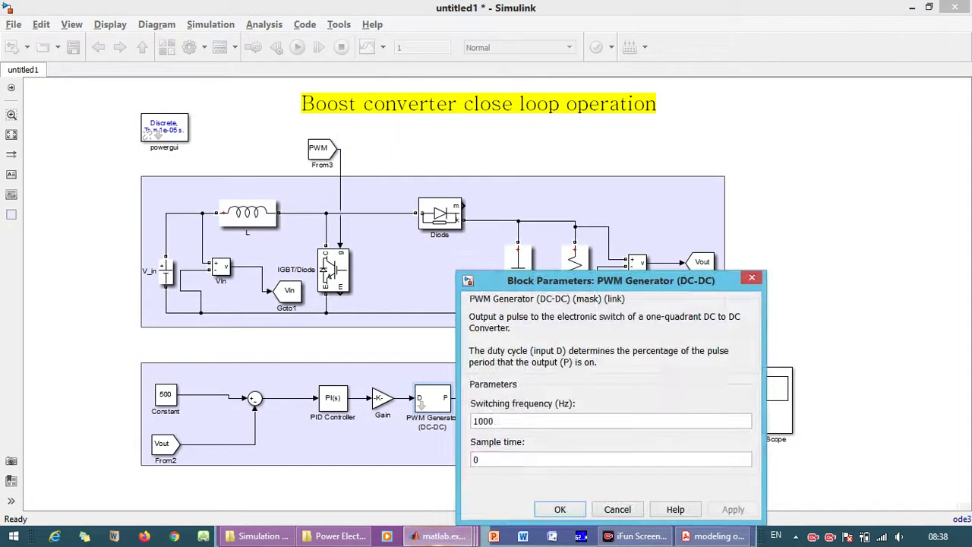
double_click(477, 459)
double_click(484, 420)
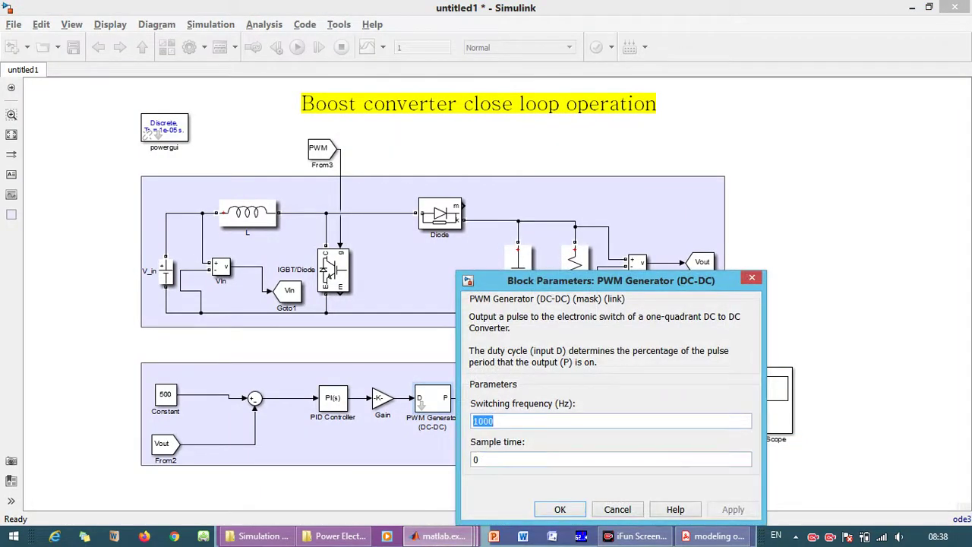
key(Right)
text(0)
key(Return)
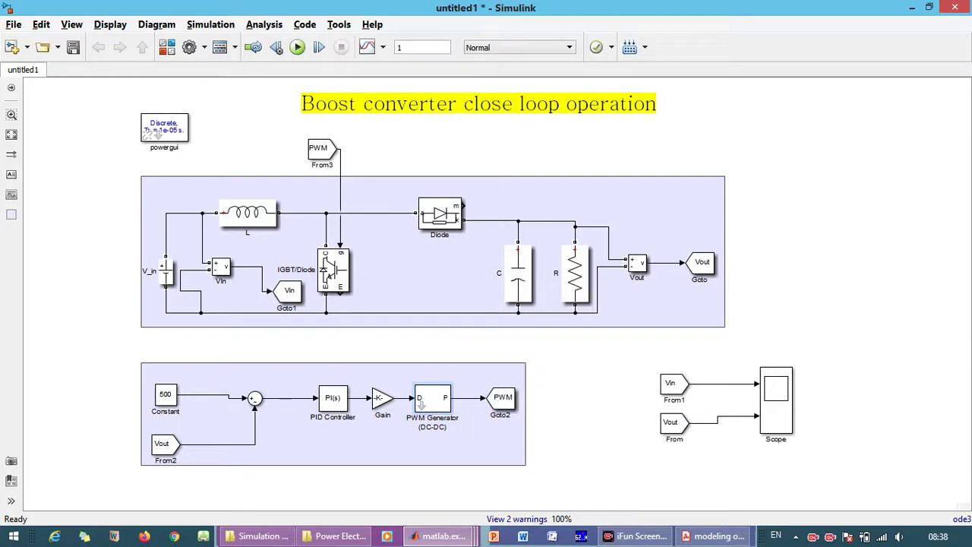
Run the simulation again and examine the output voltage ripple and settling on the scope.
double_click(775, 402)
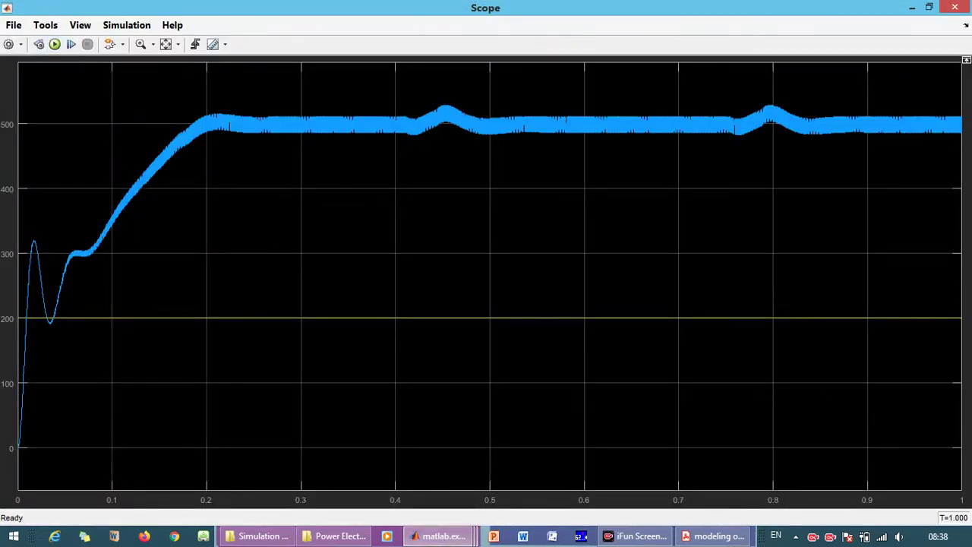
click(55, 44)
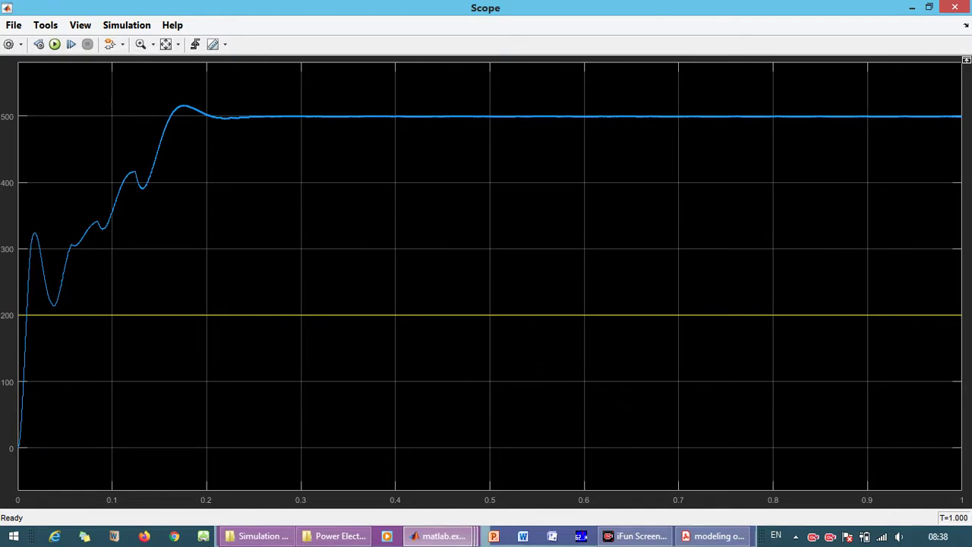
click(912, 7)
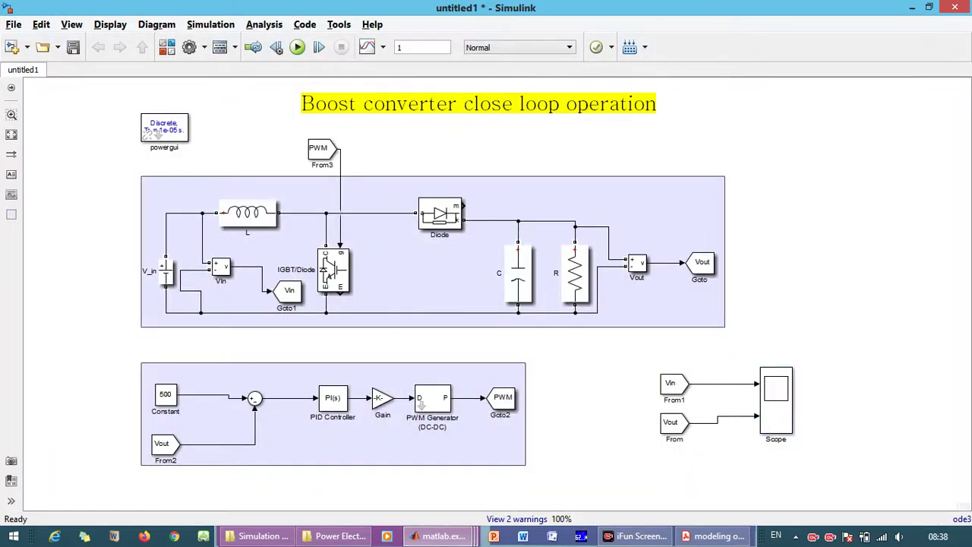